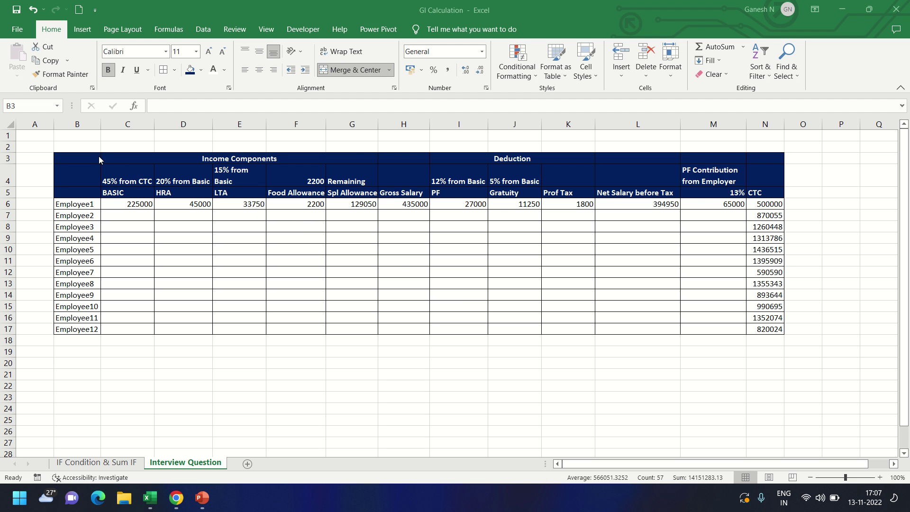
Step: Review the salary breakup table, visiting the IF Condition & Sum IF sheet and returning to Interview Question
left_click(74, 158)
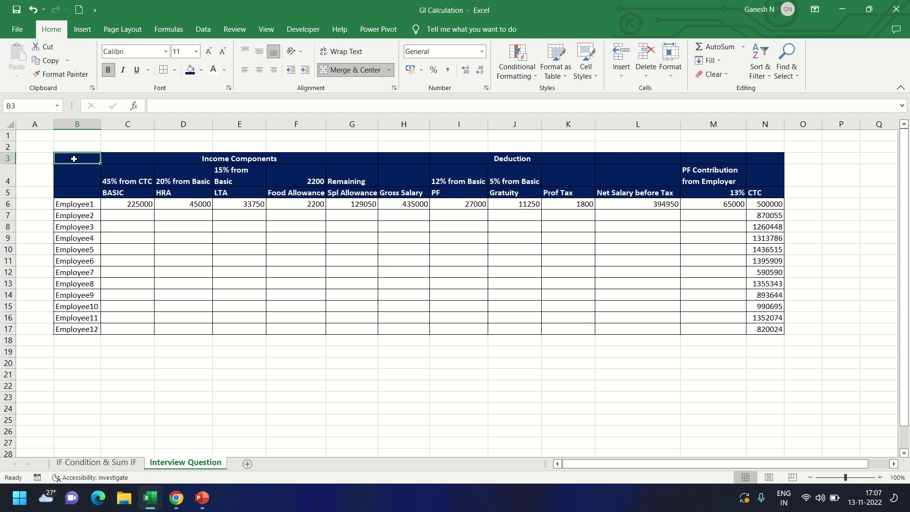
left_click_drag(74, 159, 767, 325)
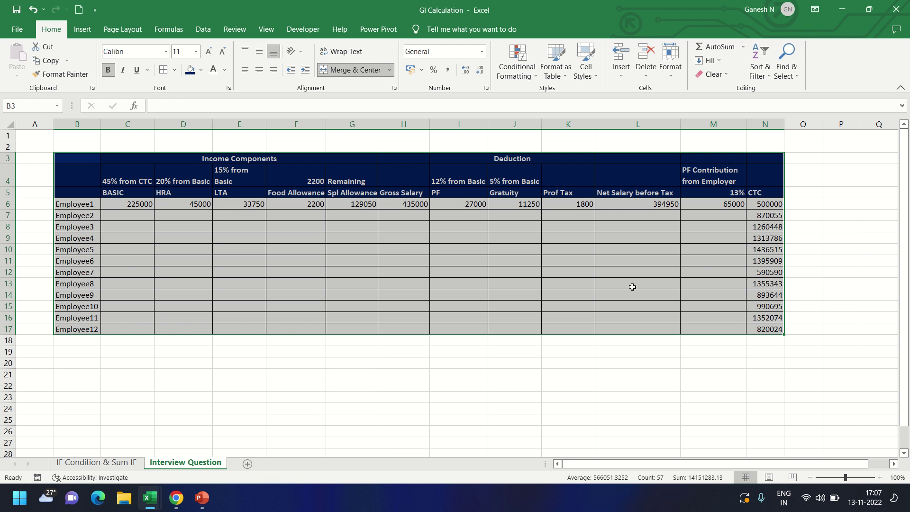
left_click_drag(772, 215, 778, 331)
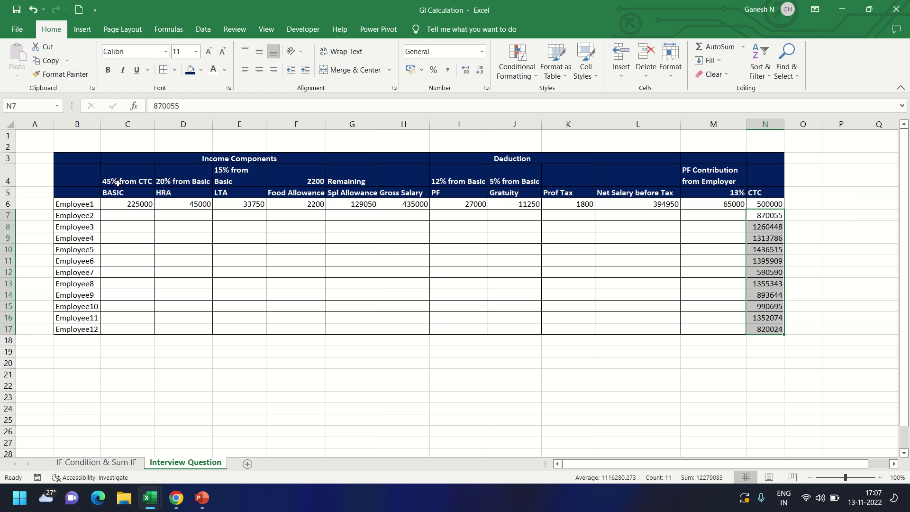
left_click(116, 232)
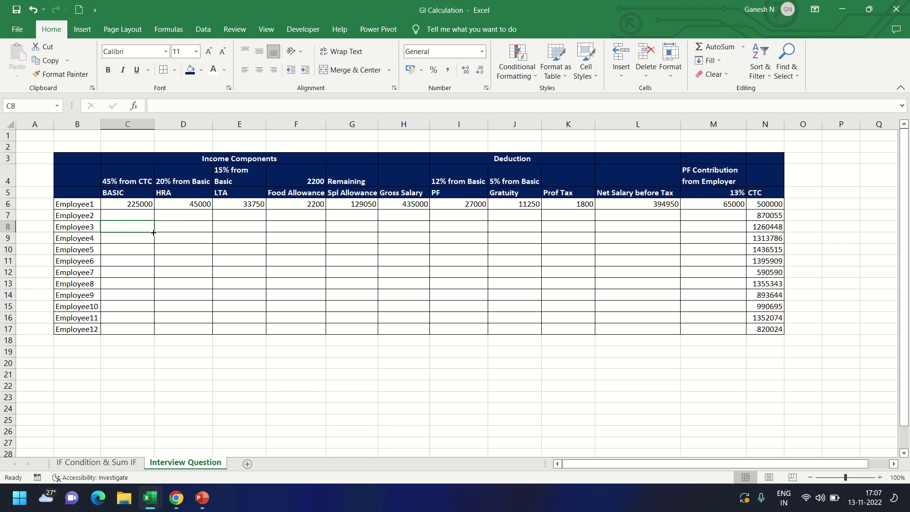
left_click(174, 232)
left_click(237, 239)
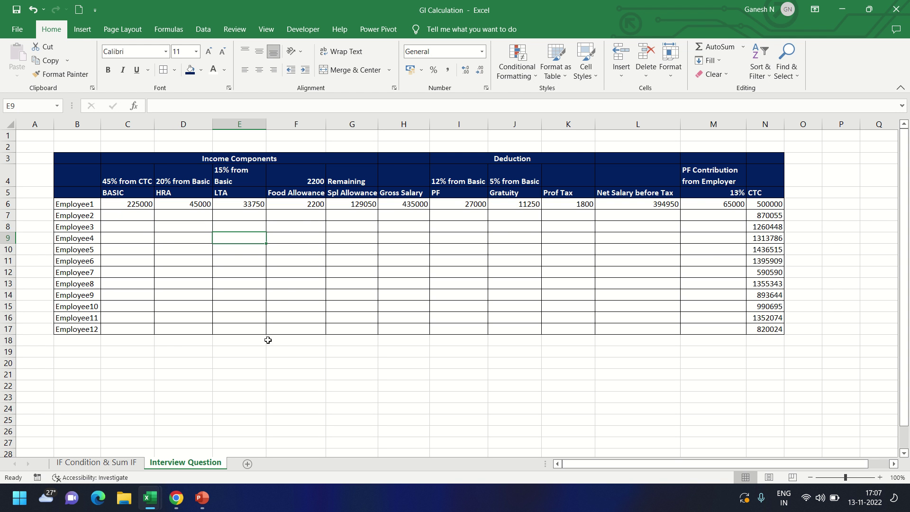
left_click(97, 462)
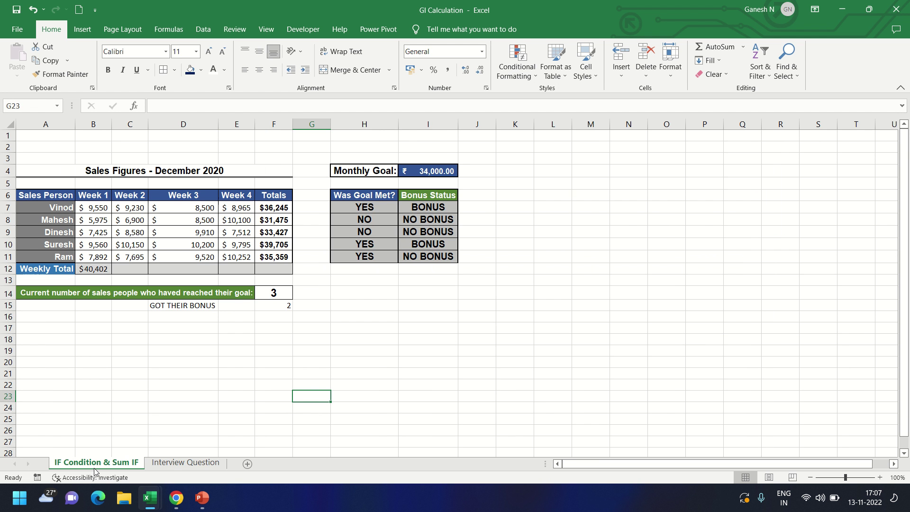
left_click(171, 463)
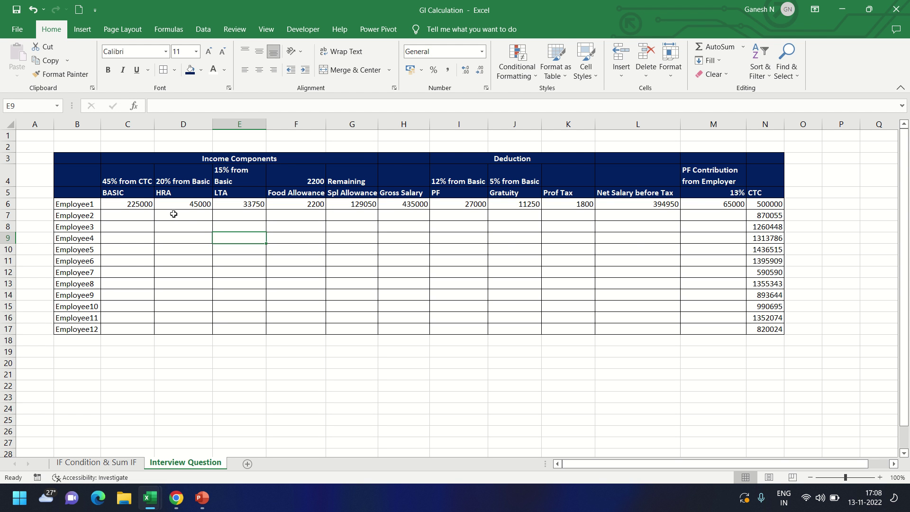
Step: Check Employee1's breakup values, including LTA 33750 and Spl Allowance 129050
left_click(117, 211)
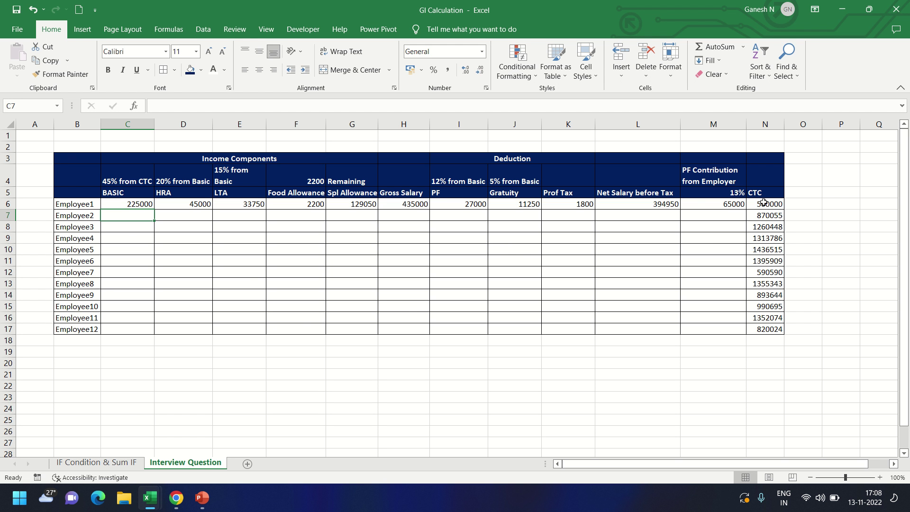
left_click_drag(124, 204, 746, 207)
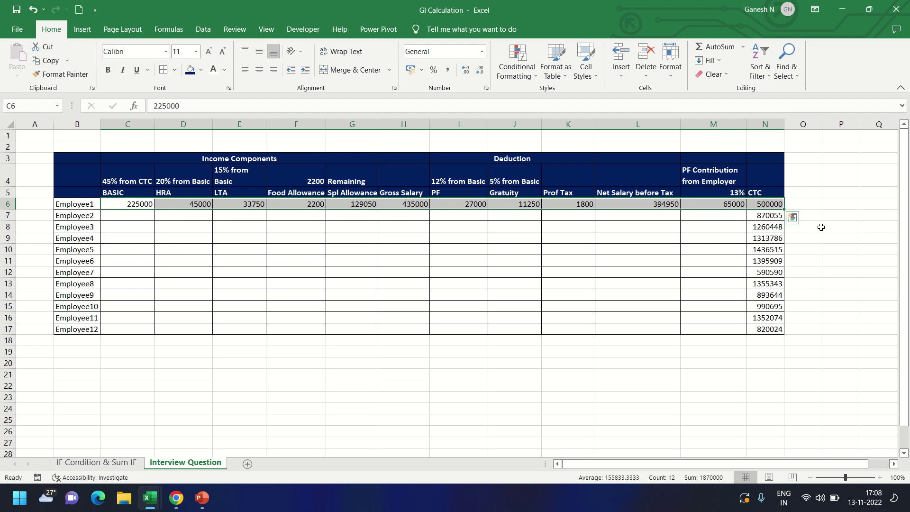
left_click(161, 202)
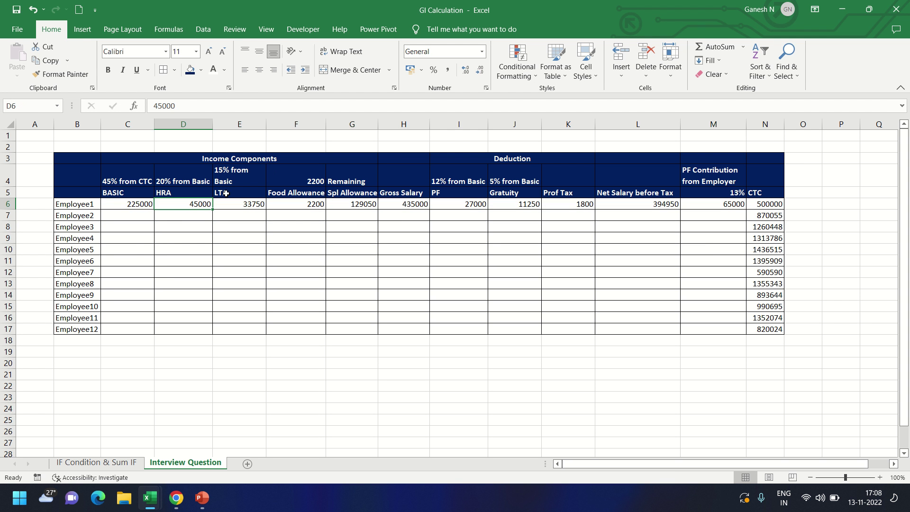
left_click(245, 194)
left_click(256, 205)
left_click(306, 208)
left_click(364, 207)
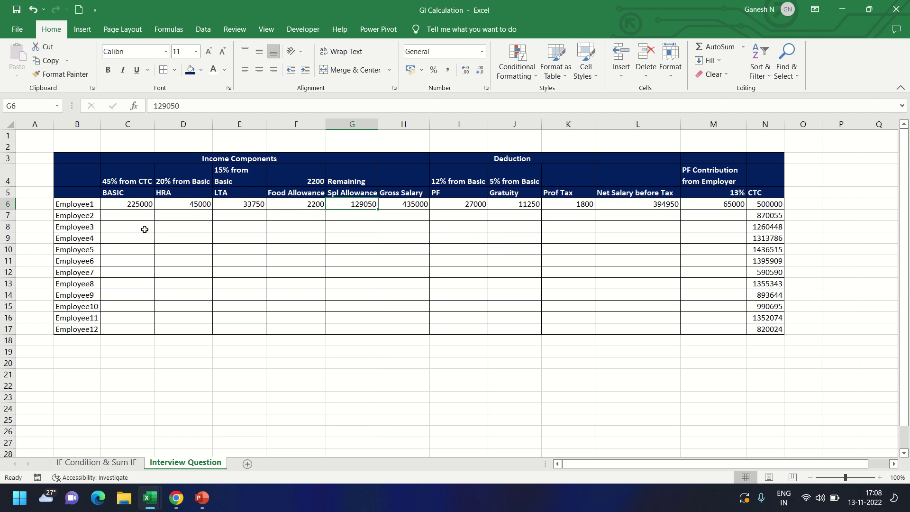
Step: Insert a blank row above Employee2 and fill it with Employee1 and a CTC of 500000
left_click(765, 217)
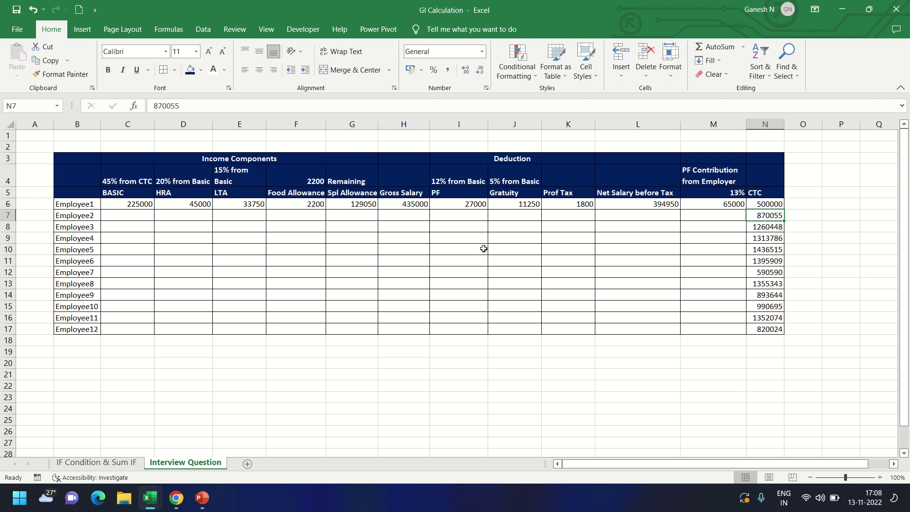
key("shift+space")
key("ctrl+shift+plus")
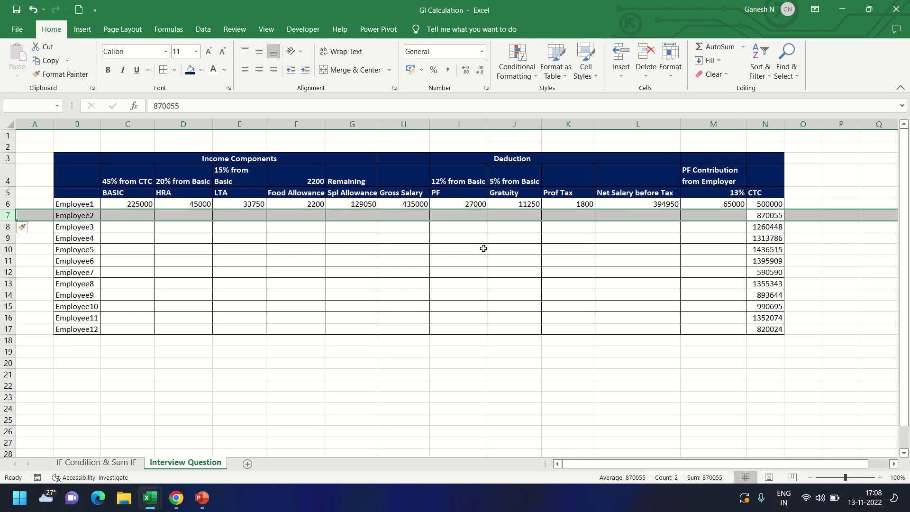
left_click(81, 215)
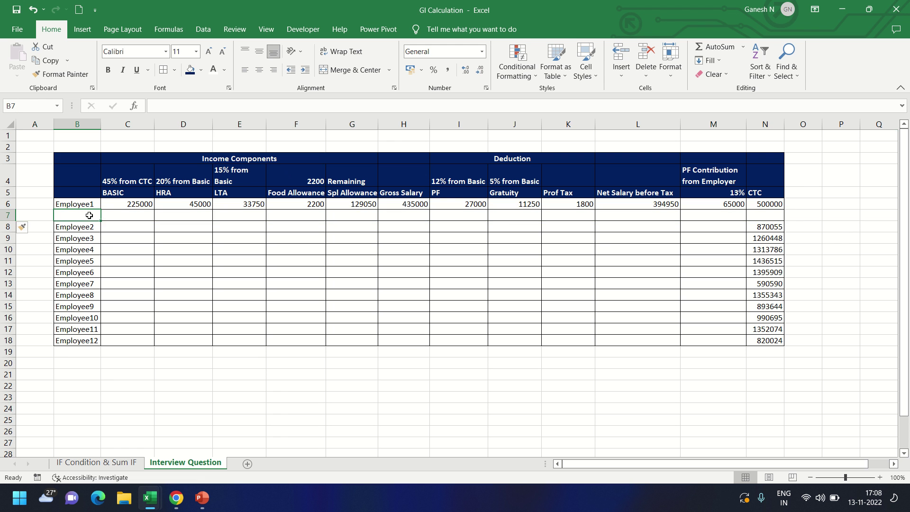
key("ctrl+d")
left_click(767, 216)
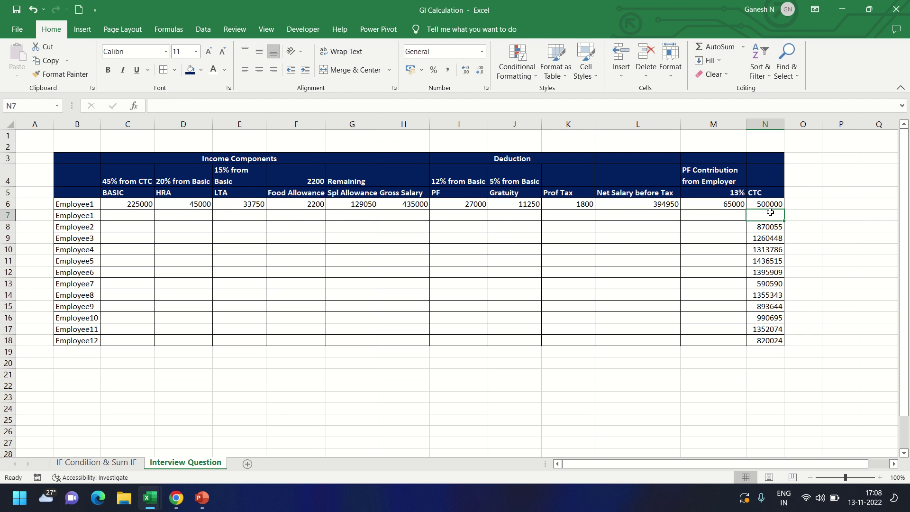
key("ctrl+d")
Step: Check the new row's CTC and the BASIC rule of 45% from CTC
left_click(118, 213)
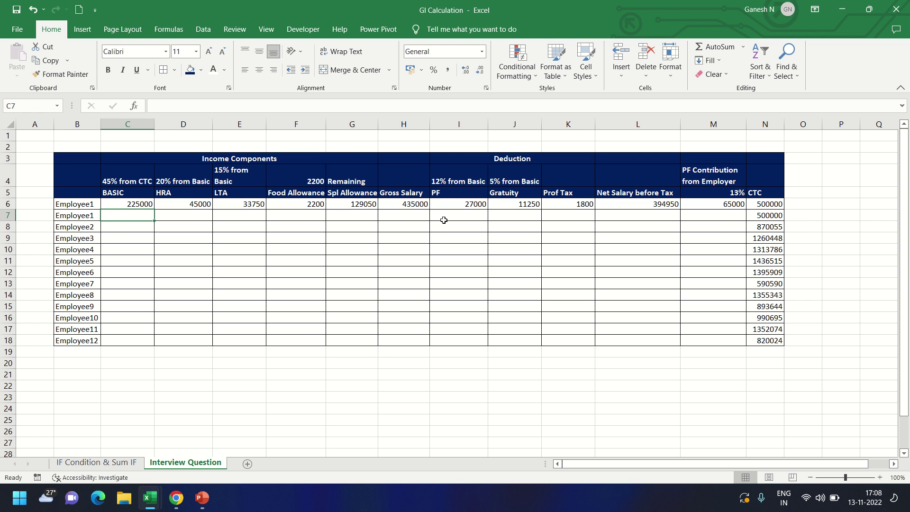
left_click(770, 217)
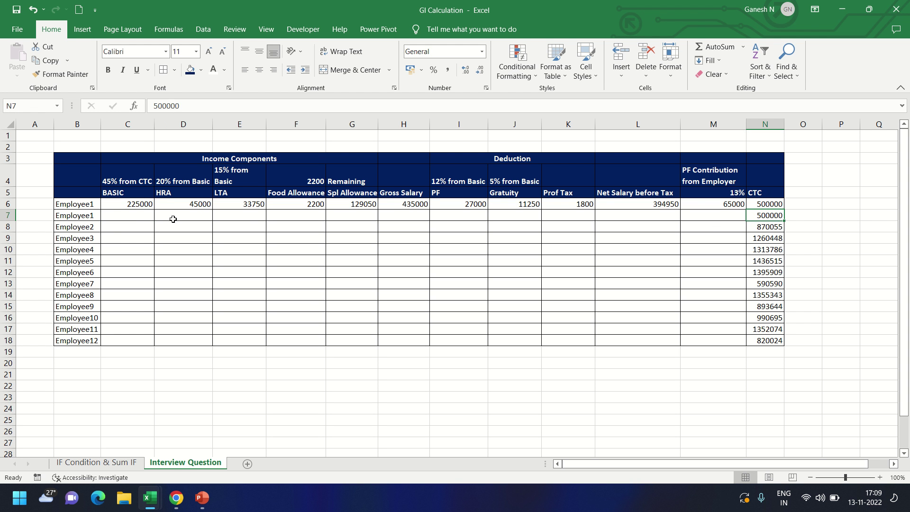
left_click(121, 178)
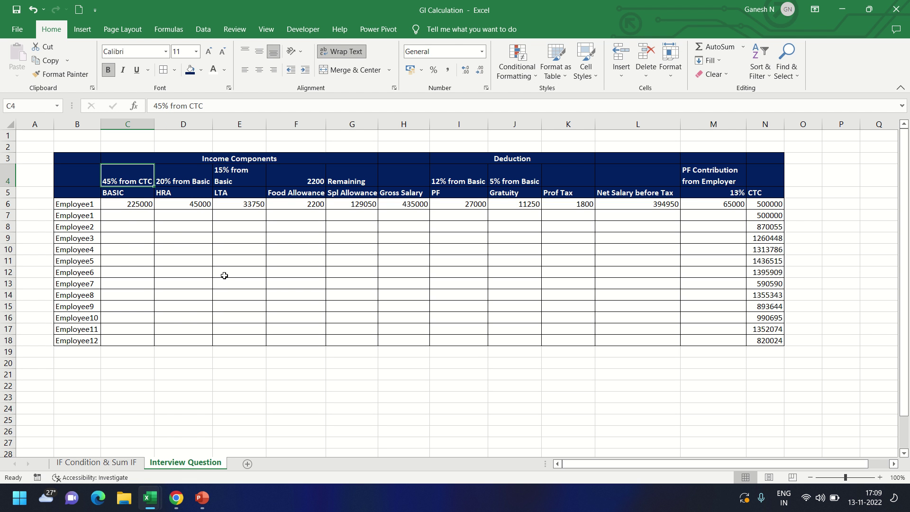
left_click(123, 217)
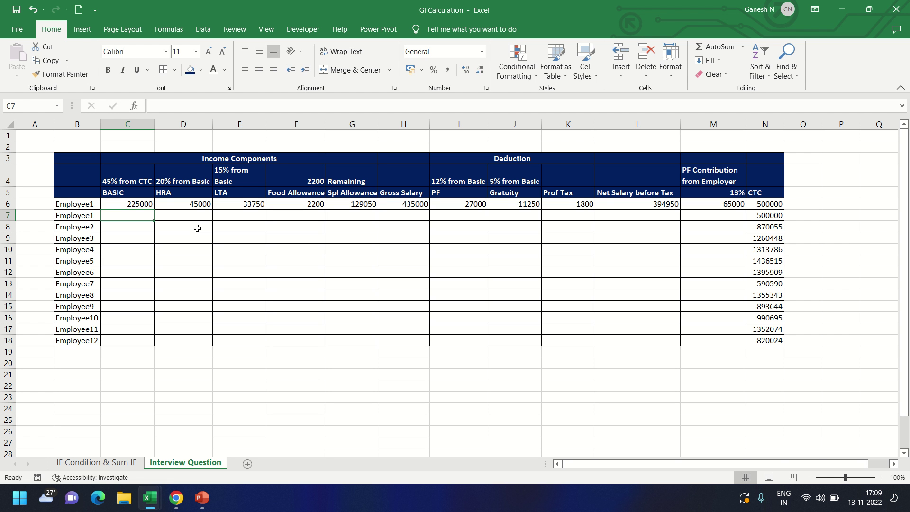
Step: Enter the formula +N7*45% in the new row's BASIC cell, giving 225000
type("+")
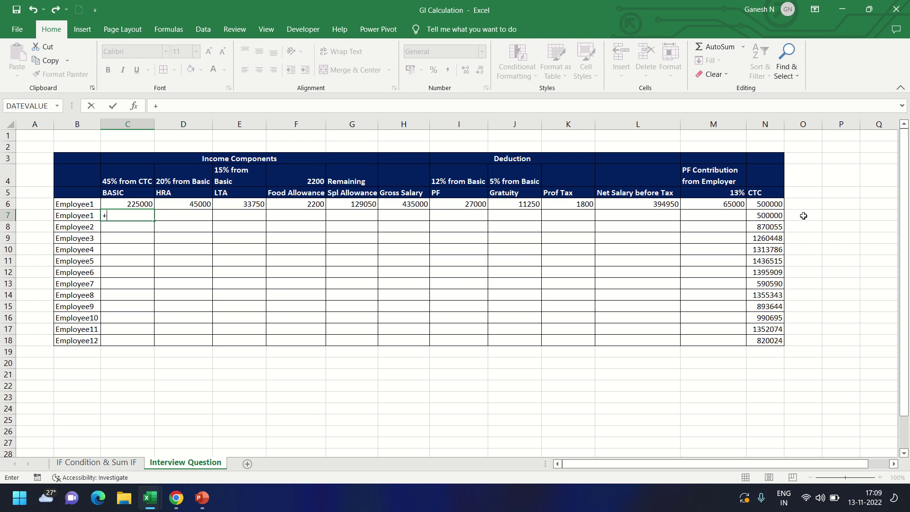
left_click(768, 217)
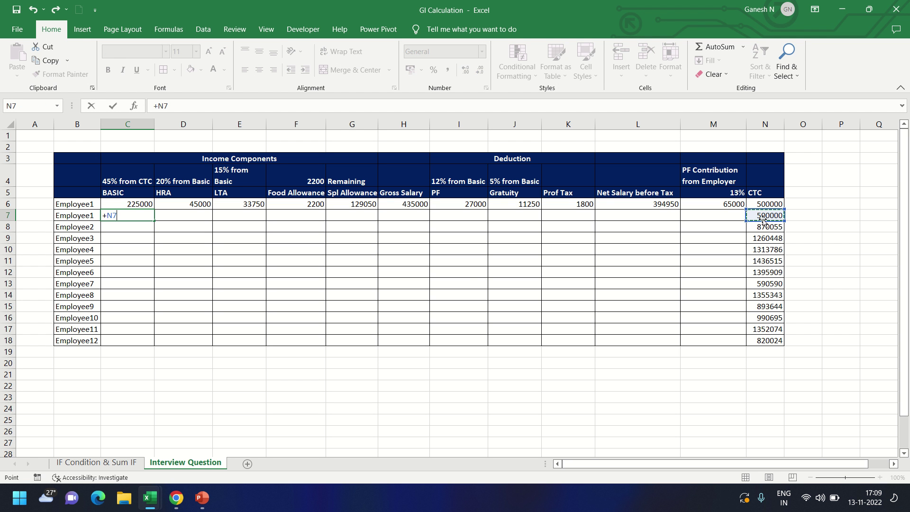
type("*45")
type("%")
key("Return")
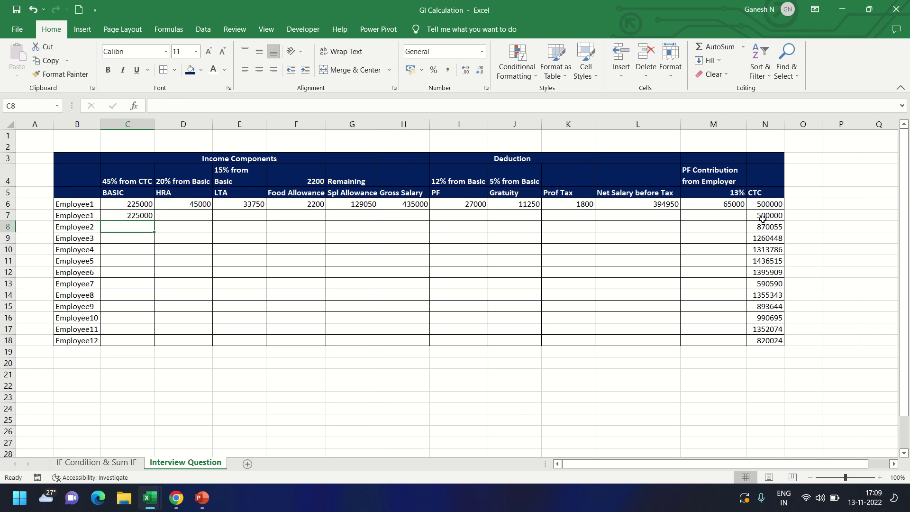
left_click(189, 215)
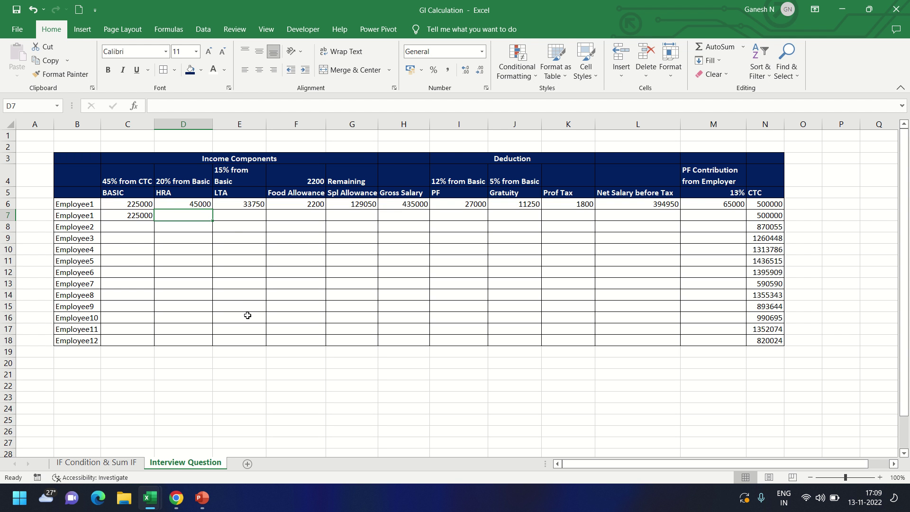
Step: Set row 7's HRA to 20% of BASIC, giving 45000
type("+")
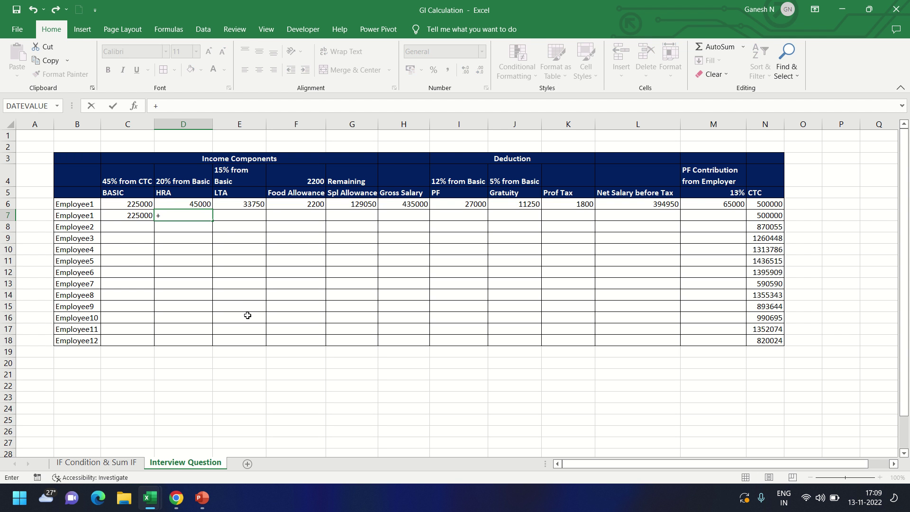
key("Left")
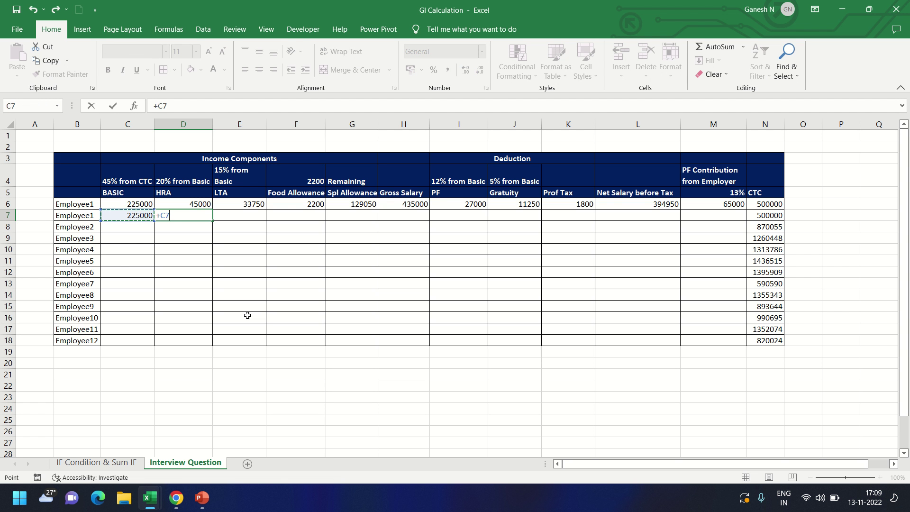
type("*20%")
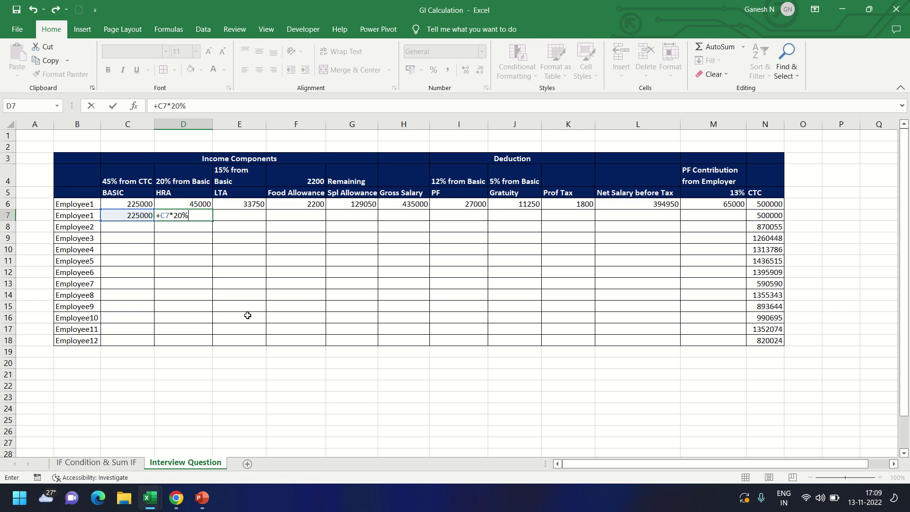
key("Return")
key("Up")
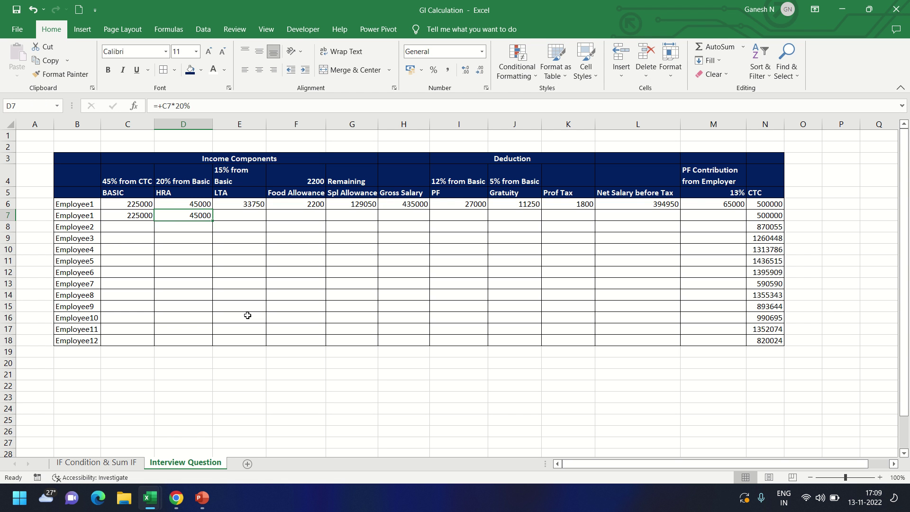
Step: Enter a first 15% LTA formula in row 7's LTA cell
key("Right")
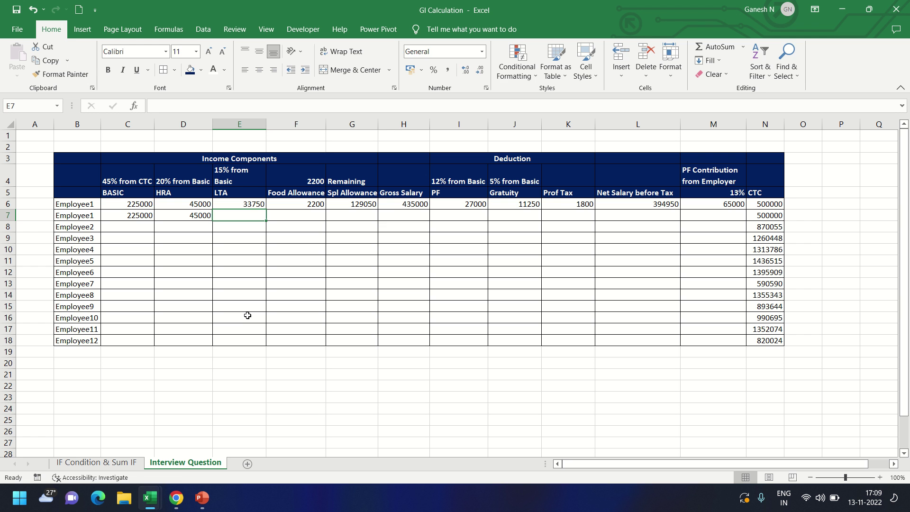
type("+")
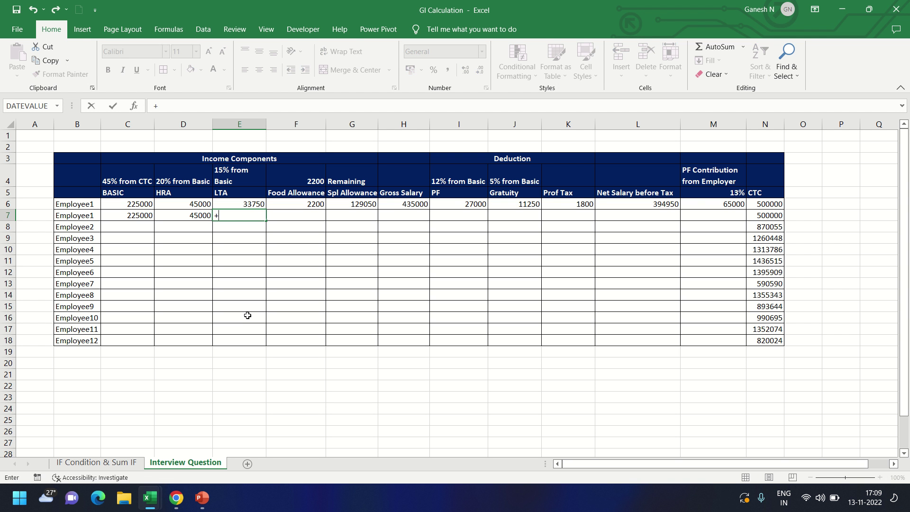
key("Left")
key("Left")
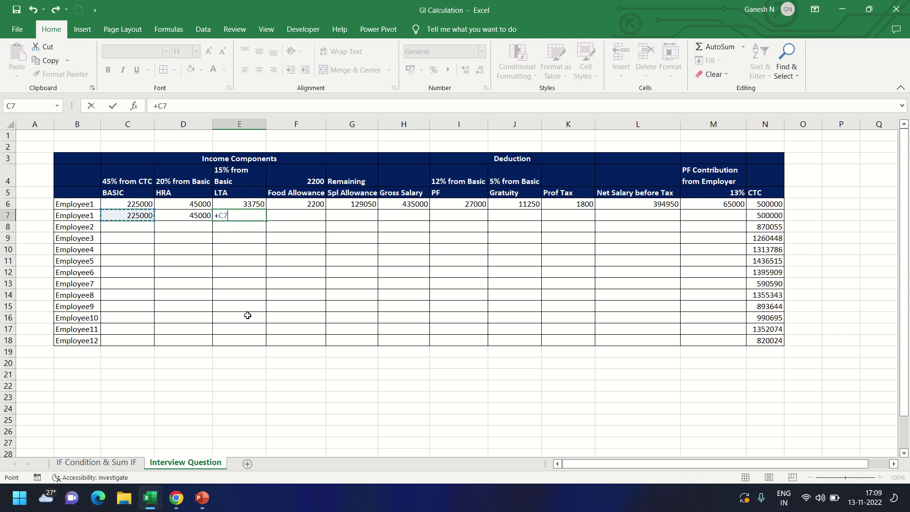
type("*15%")
key("Return")
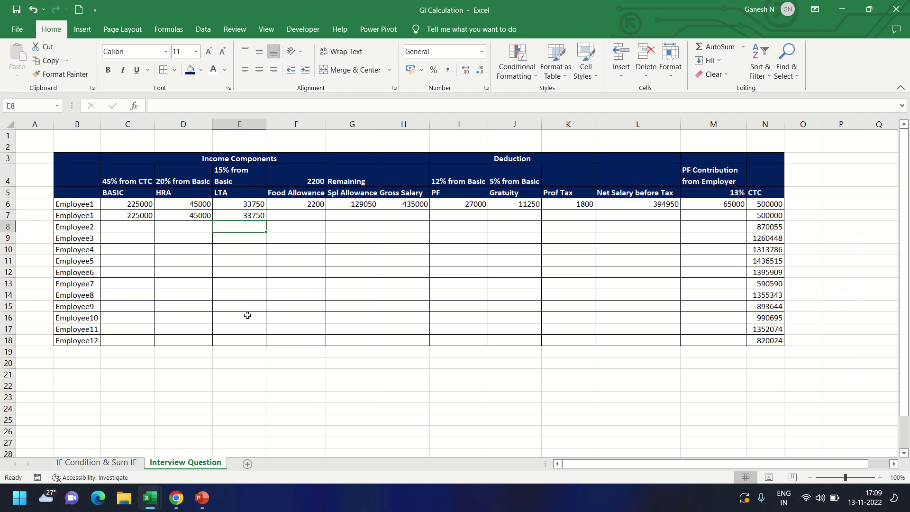
Step: Rework the LTA formula to 15% of BASIC in C7, giving 33750
key("Up")
type("+")
key("Left")
key("Left")
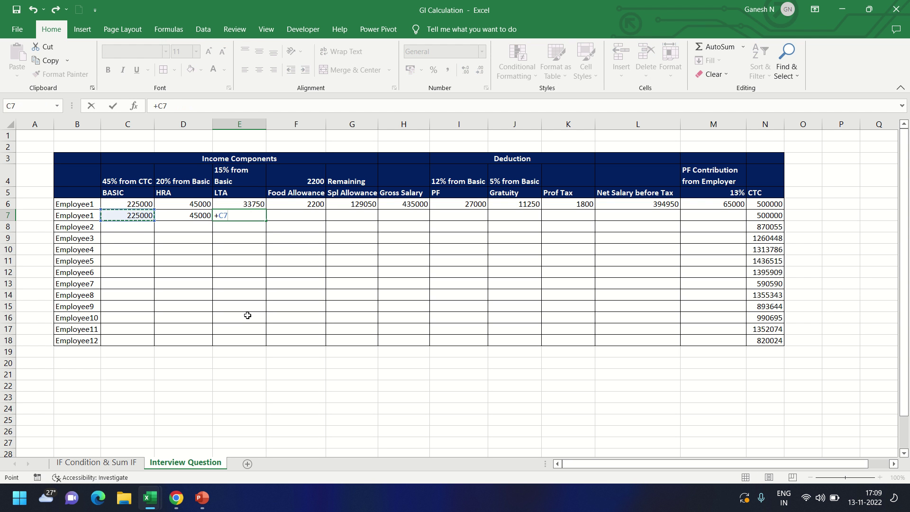
key("Left")
key("Right")
type("*1")
type("5%")
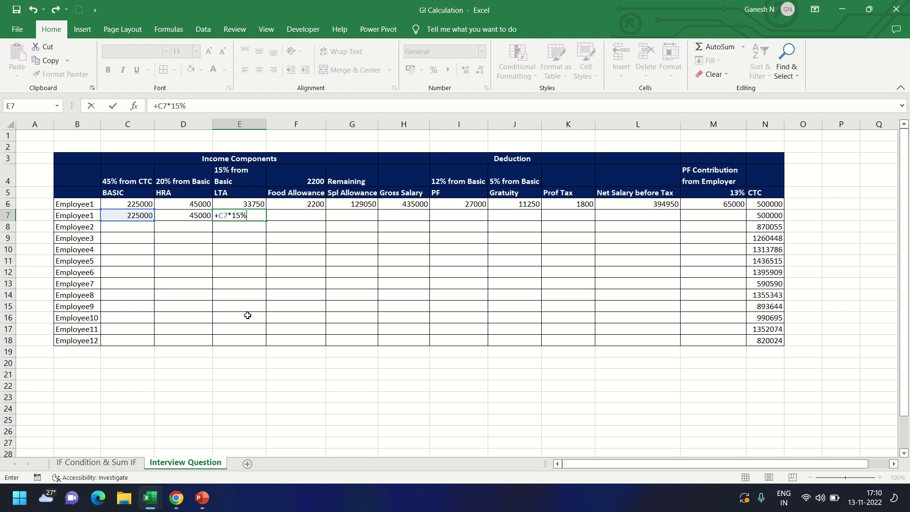
key("Return")
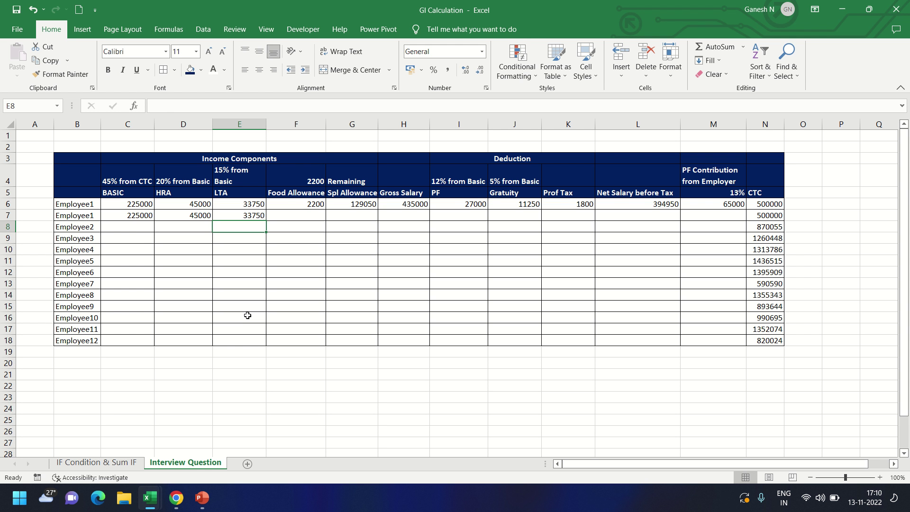
key("Up")
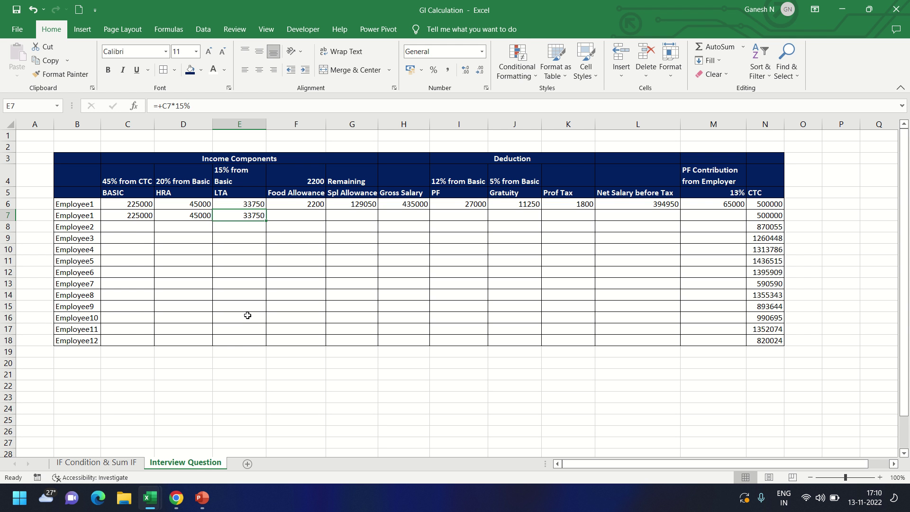
Step: Enter a Food Allowance of 2200 in row 7
key("Right")
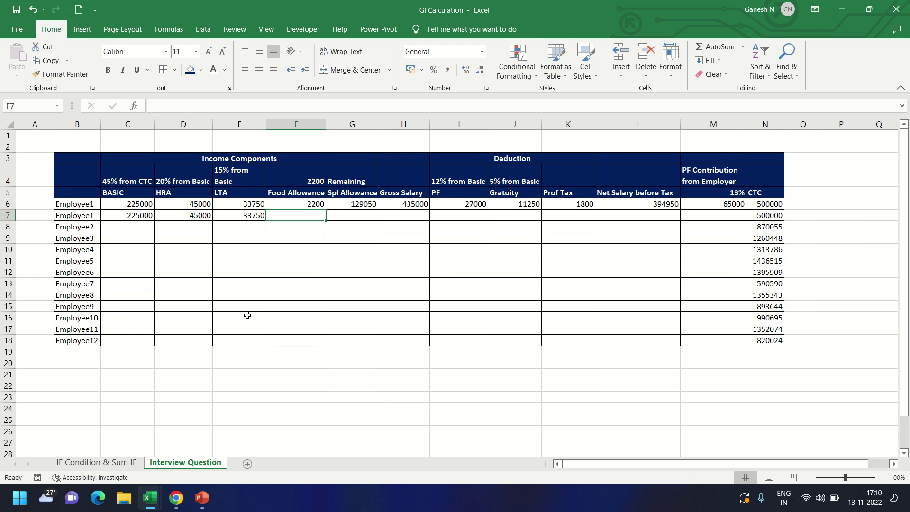
key("Up")
key("Up")
key("Up")
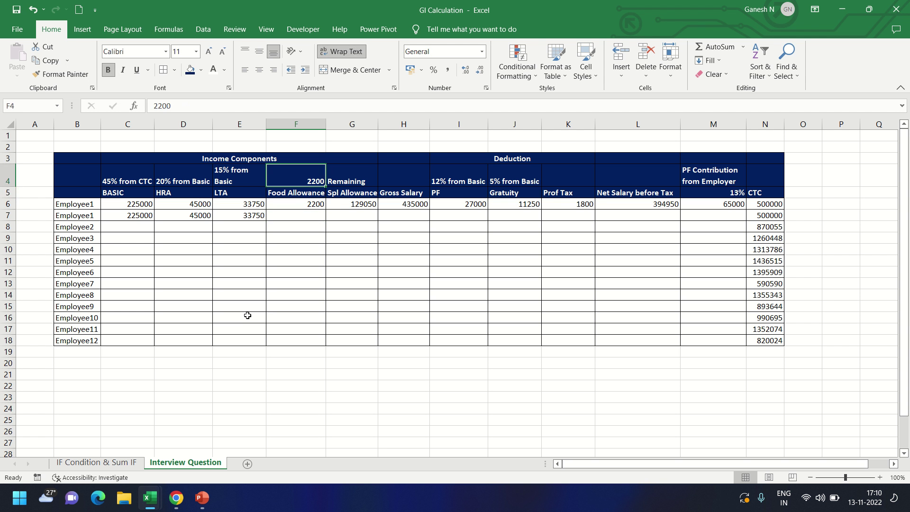
key("Down")
key("Down")
key("Down")
type("22")
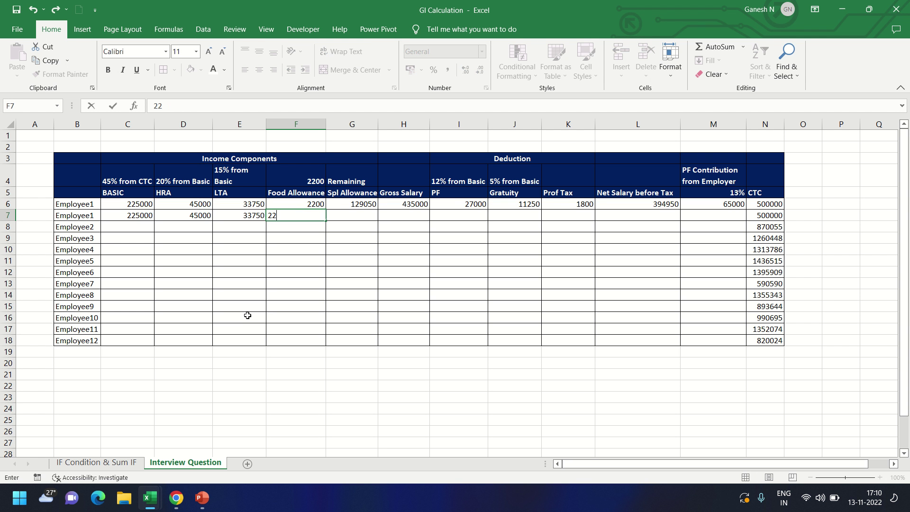
type("00")
key("Return")
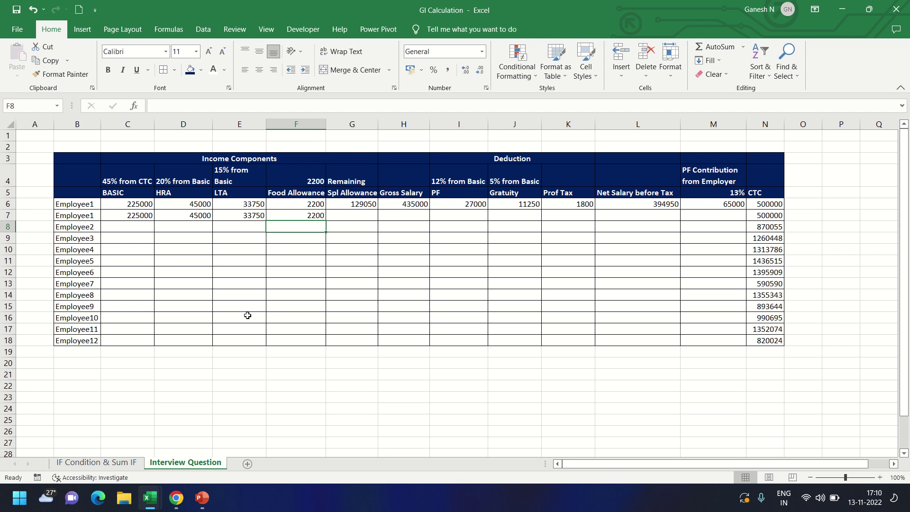
key("Up")
key("Up")
key("Up")
key("Right")
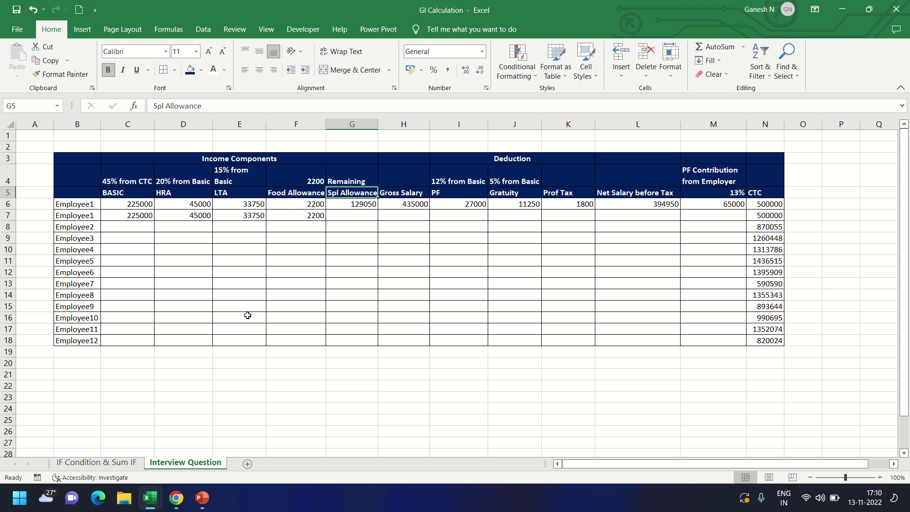
key("Up")
key("Down")
key("Down")
key("Down")
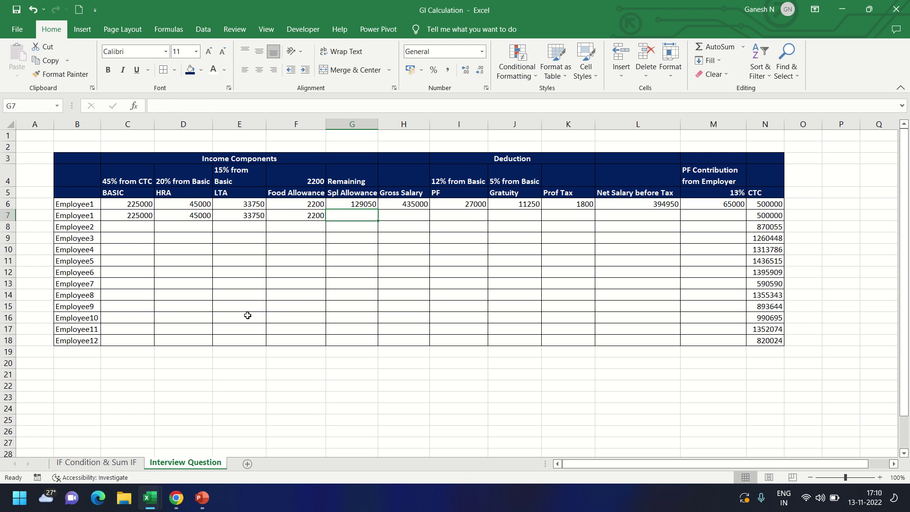
key("Up")
key("Up")
key("Down")
key("Down")
key("Up")
key("Right")
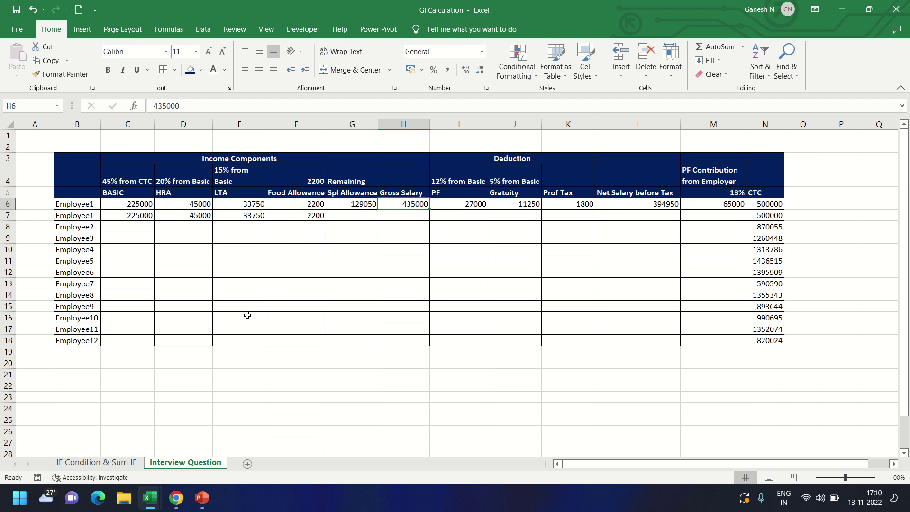
key("Up")
key("Up")
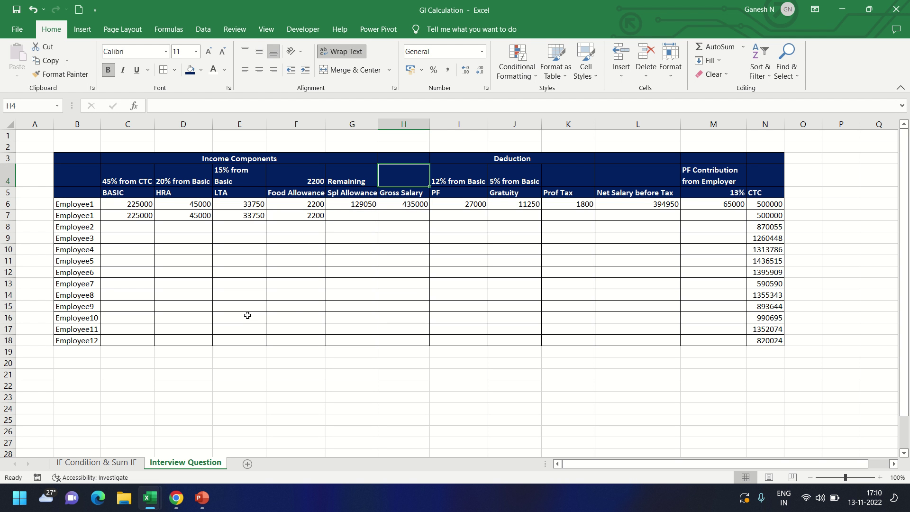
left_click(770, 204)
left_click(716, 174)
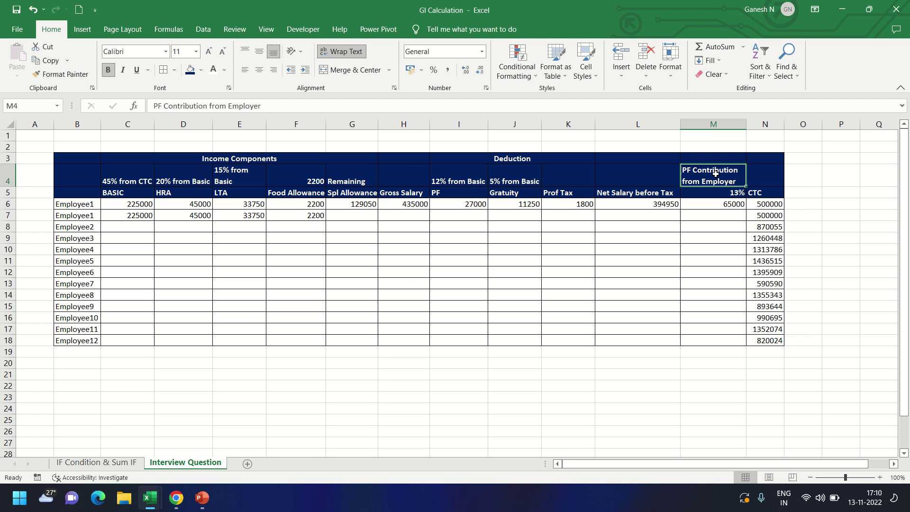
left_click(730, 196)
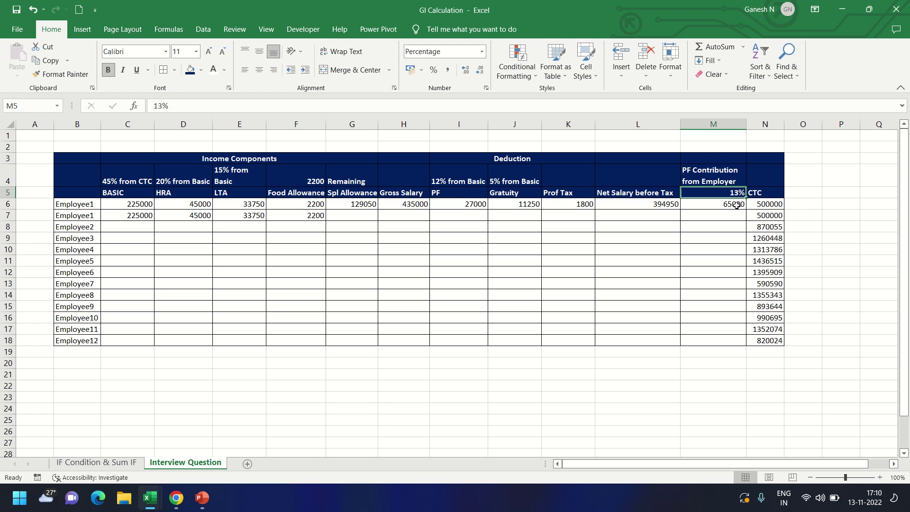
left_click(736, 205)
left_click(401, 203)
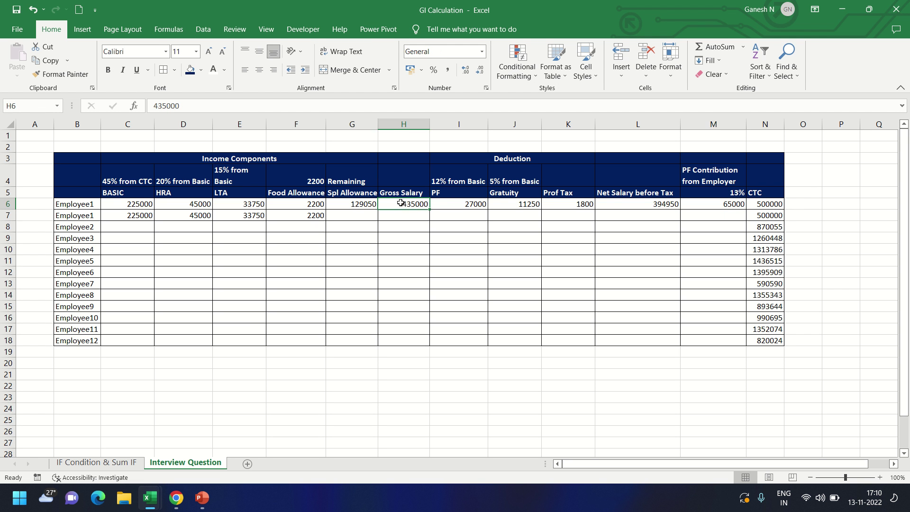
left_click(392, 181)
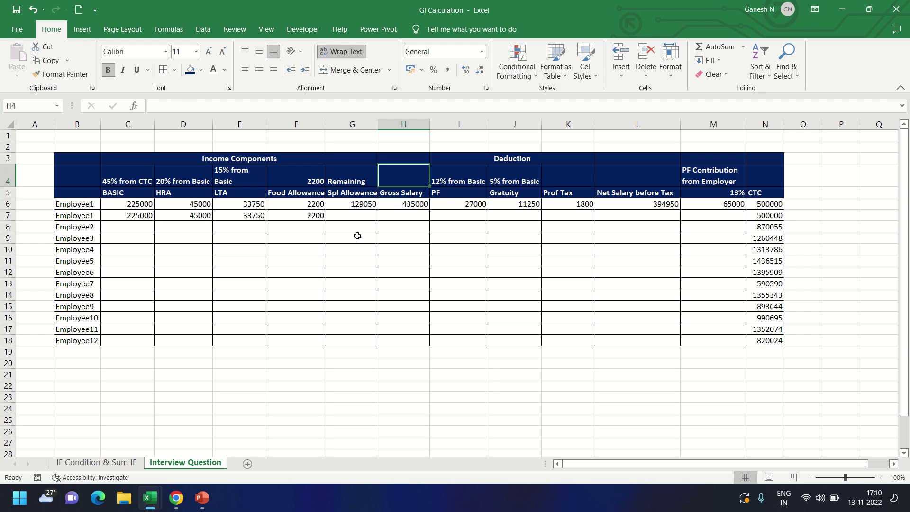
Step: Label the Gross Salary header 'CTC-PF from Employer'
key("Caps_Lock")
type("C")
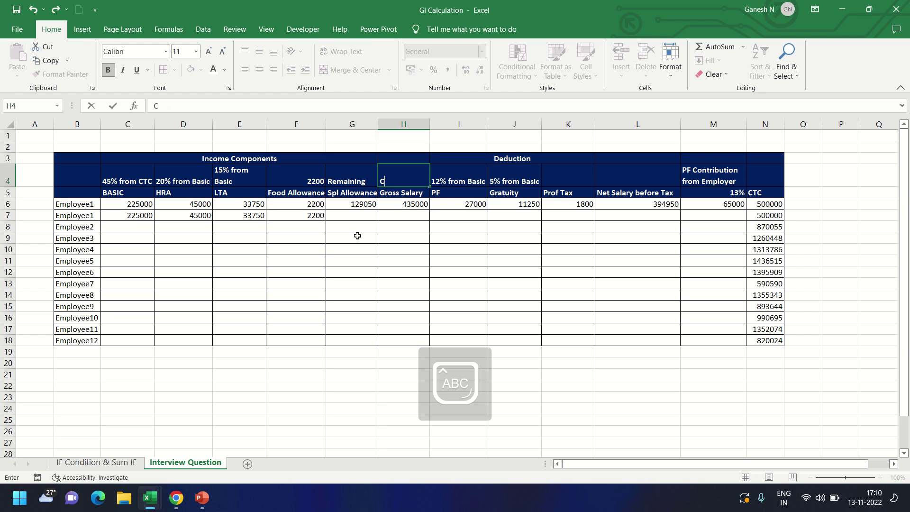
type("TC-PF")
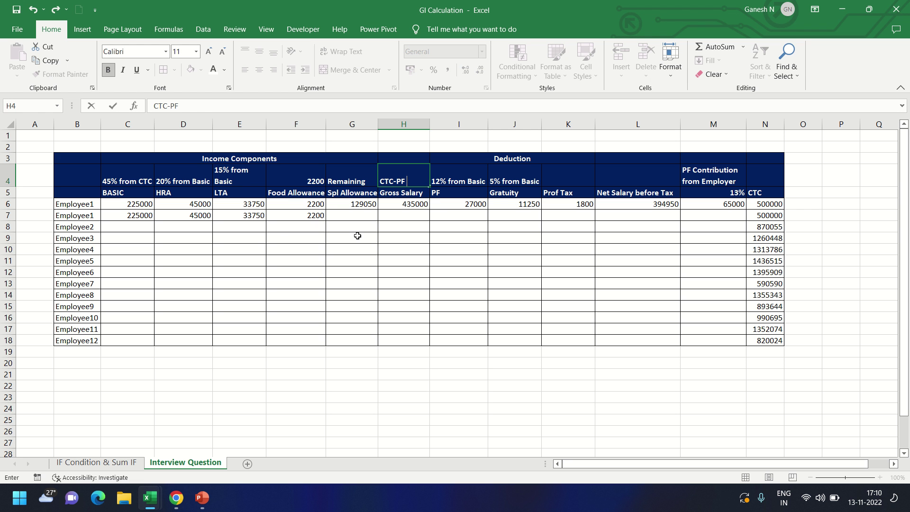
key("Caps_Lock")
type("from ")
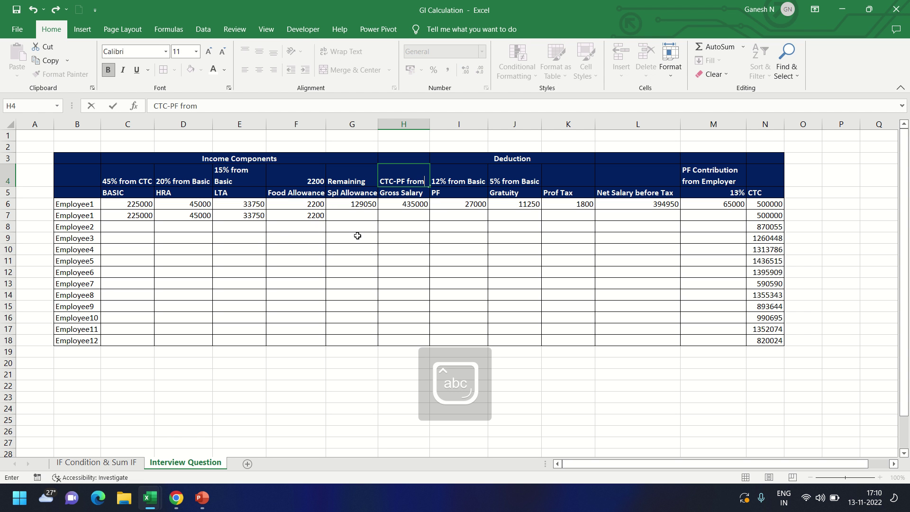
type("Emp")
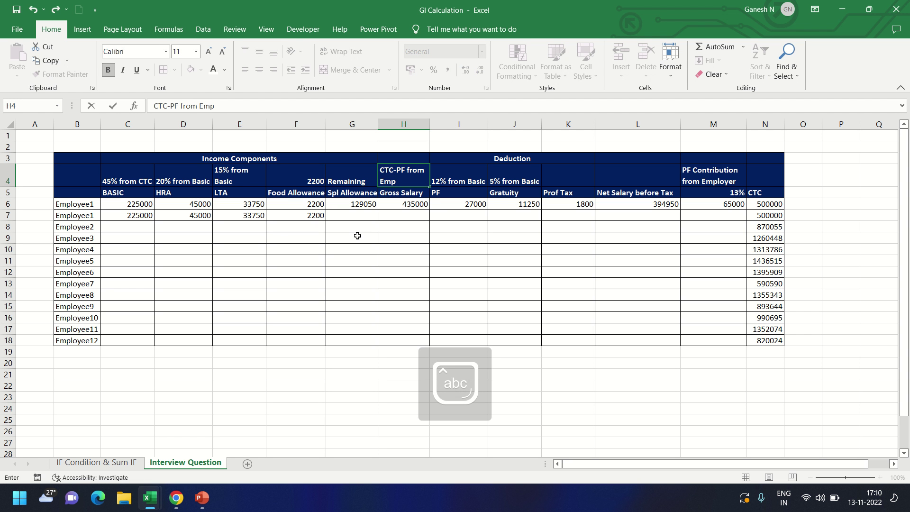
type("loyer")
key("Return")
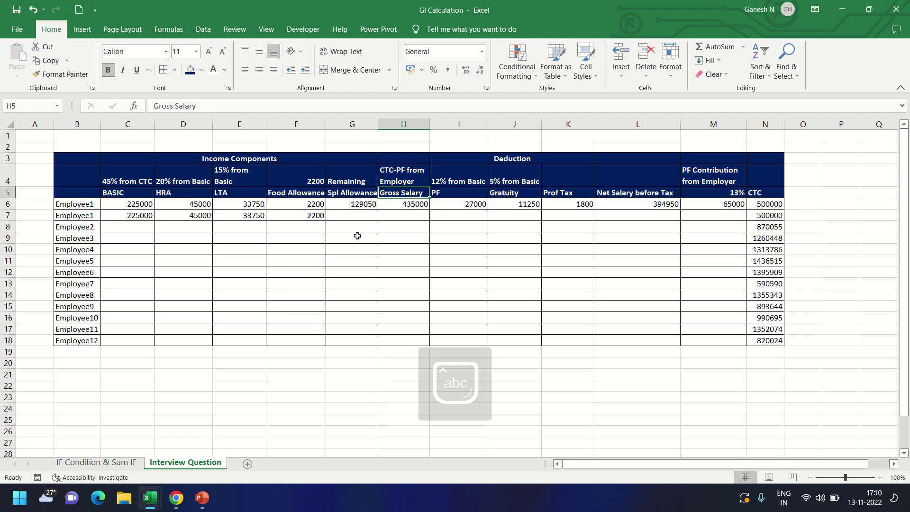
Step: Set row 7's PF contribution from employer to 13% of CTC, giving 65000
left_click(424, 212)
type("+")
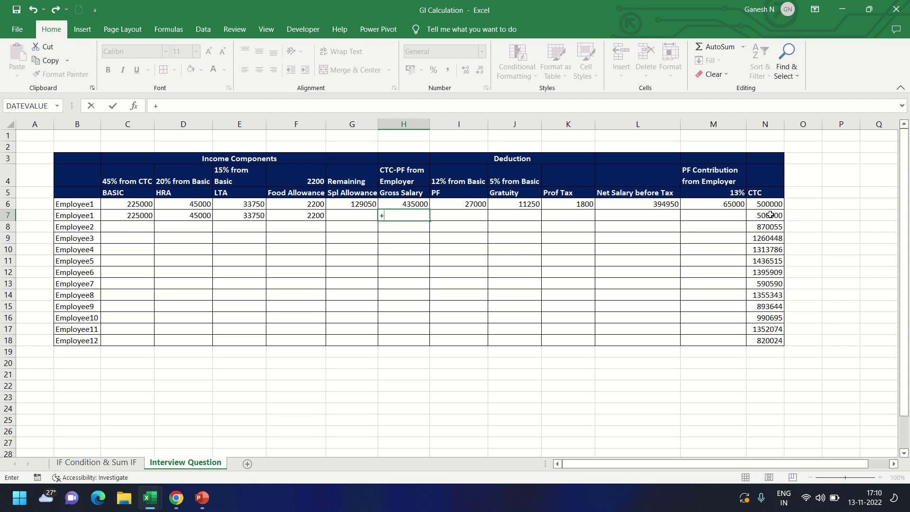
key("Escape")
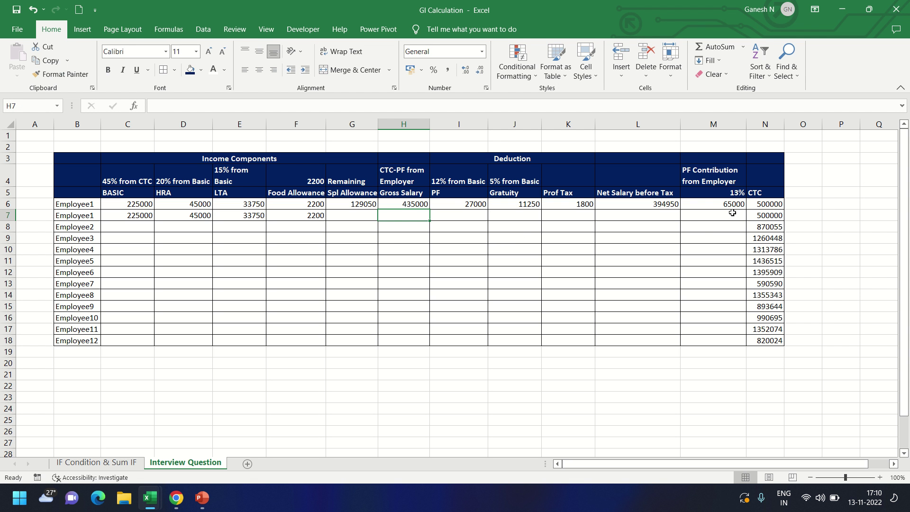
left_click(731, 211)
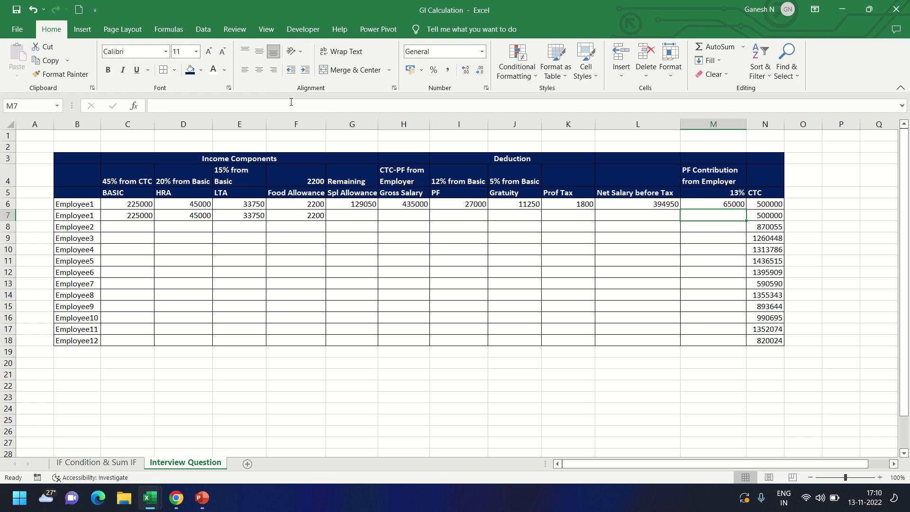
type("+")
key("Right")
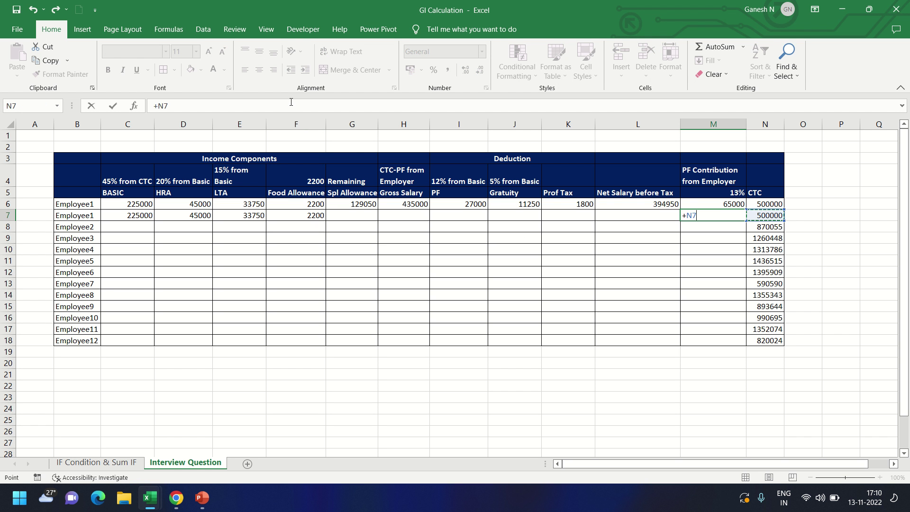
type("*1")
type("3")
type("%")
key("Return")
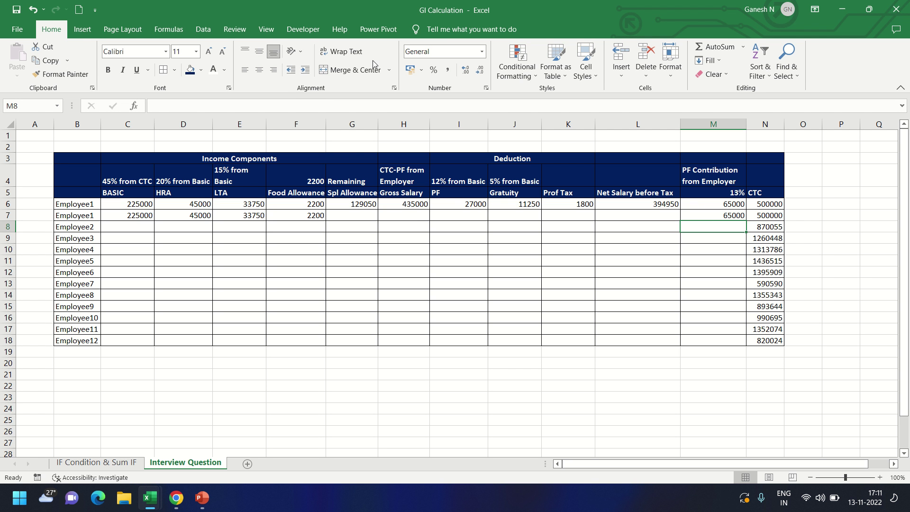
Step: Enter =+N7-M7 as row 7's Gross Salary, giving 435000
left_click(422, 220)
type("+")
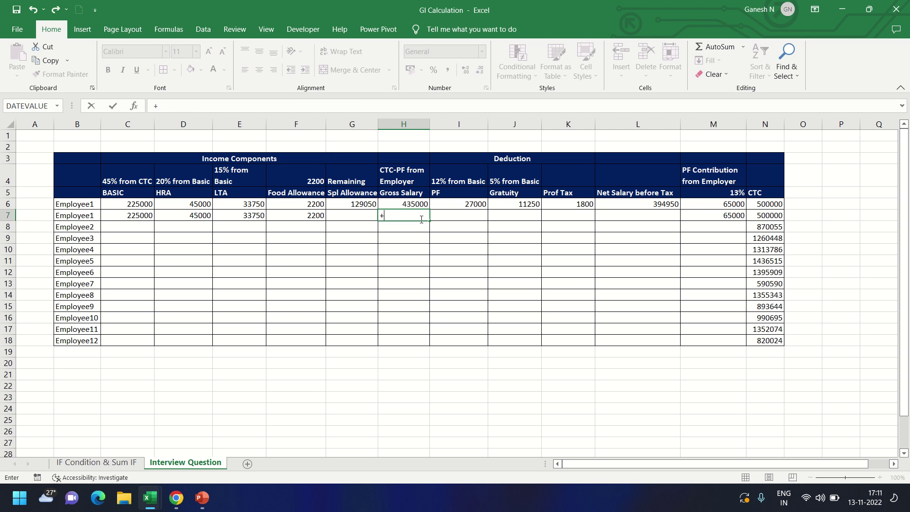
left_click(775, 216)
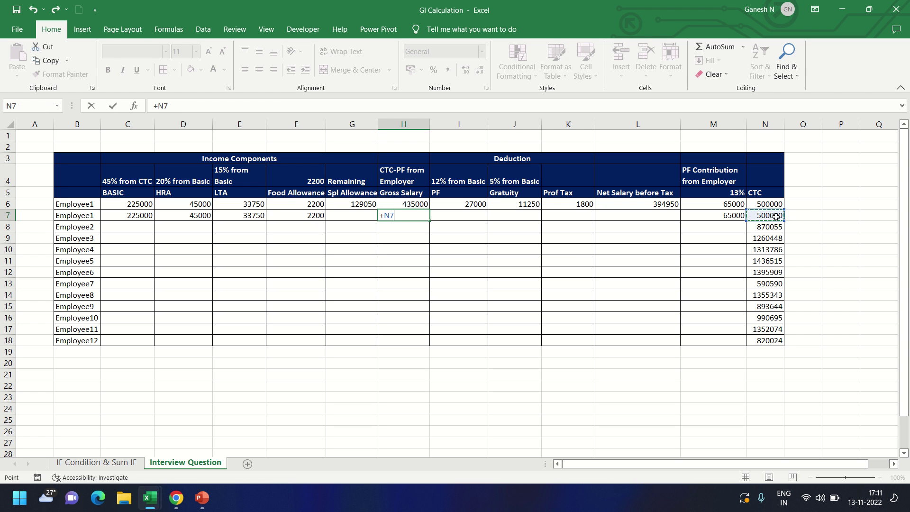
type("-")
key("Left")
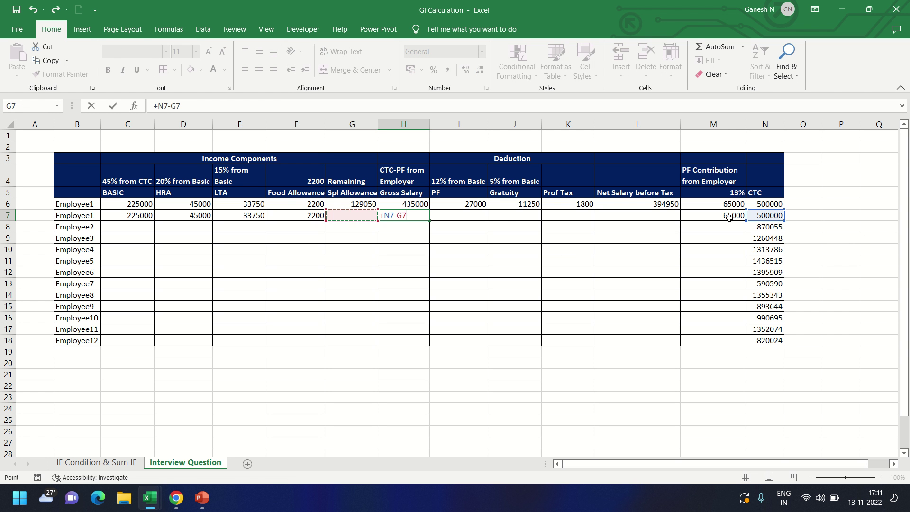
key("Right")
key("Right")
left_click(728, 216)
key("Return")
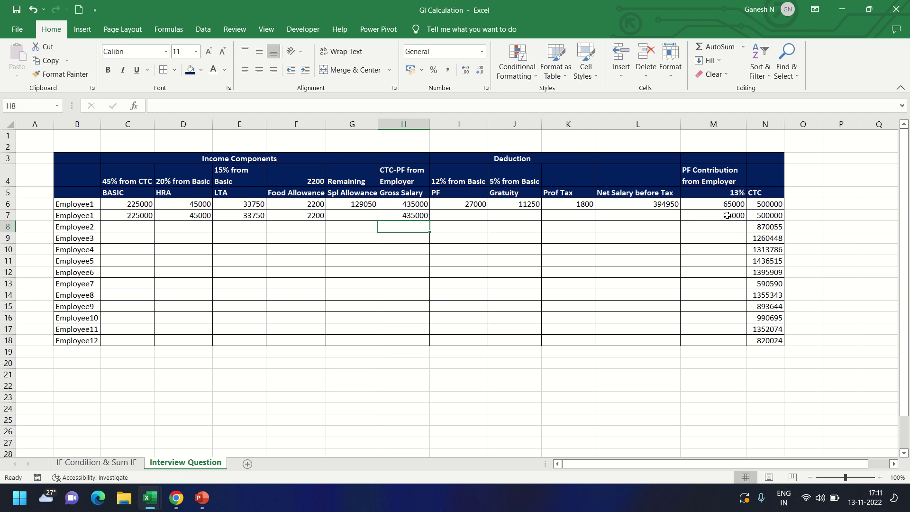
Step: Review row 7's Gross Salary and BASIC formulas and the BASIC-to-Food Allowance range
left_click(407, 214)
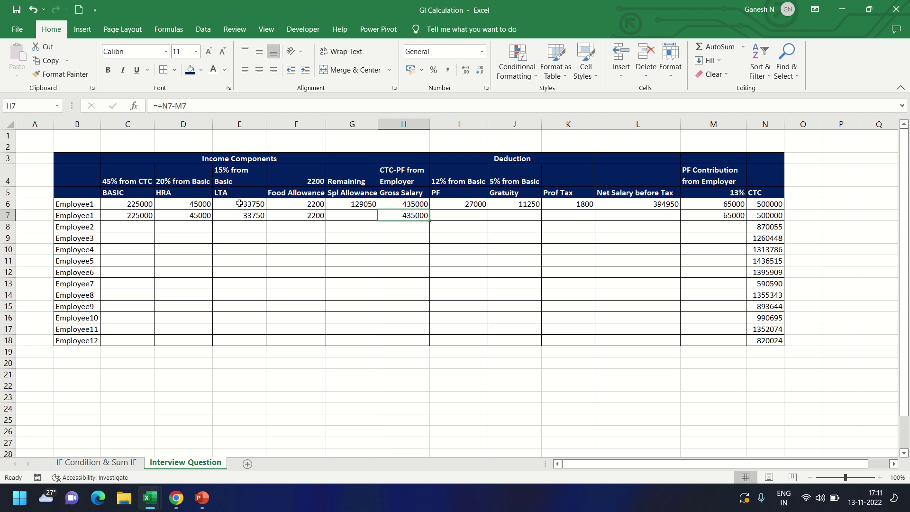
left_click(127, 214)
left_click_drag(127, 214, 291, 220)
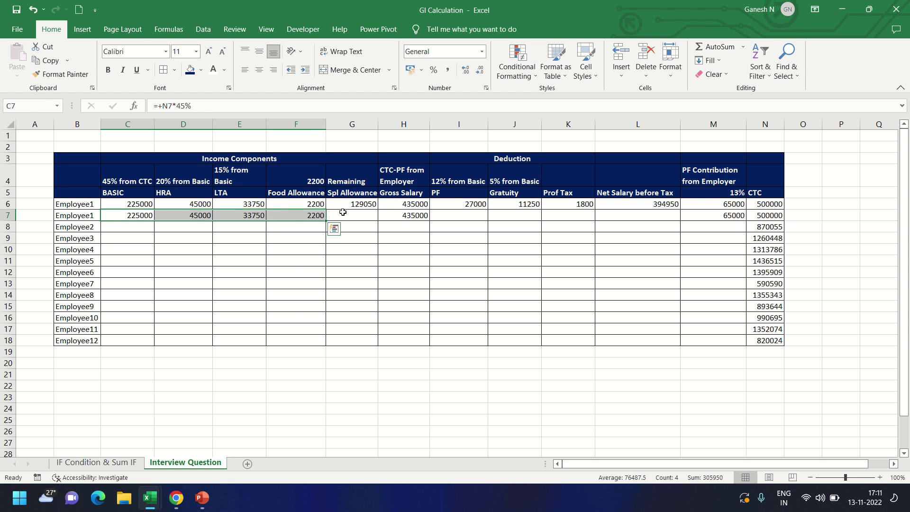
left_click(410, 217)
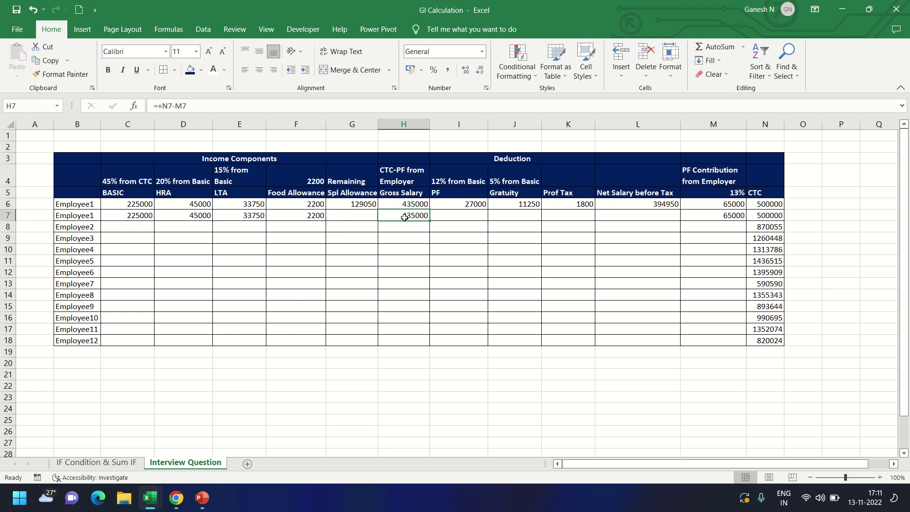
left_click(356, 216)
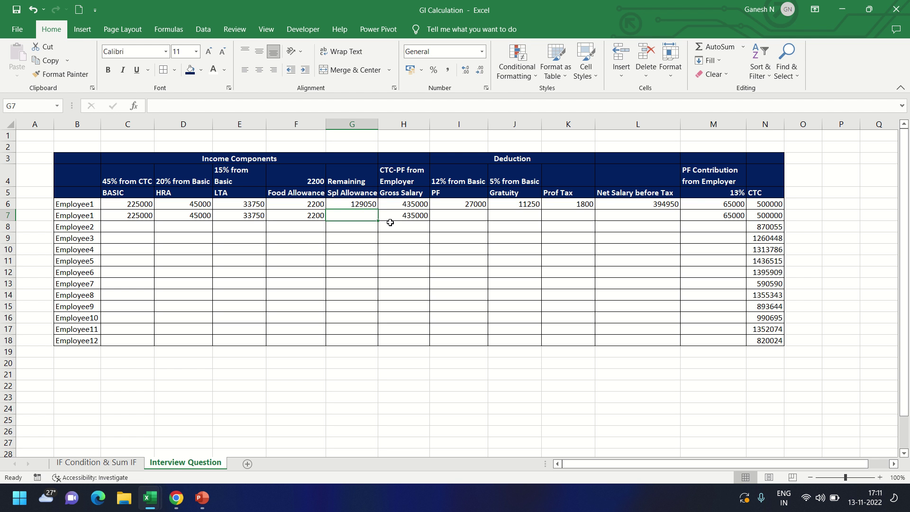
Step: Enter =+H7-SUM(C7:F7) in G7 for a Remaining Spl Allowance of 129050
type("+00")
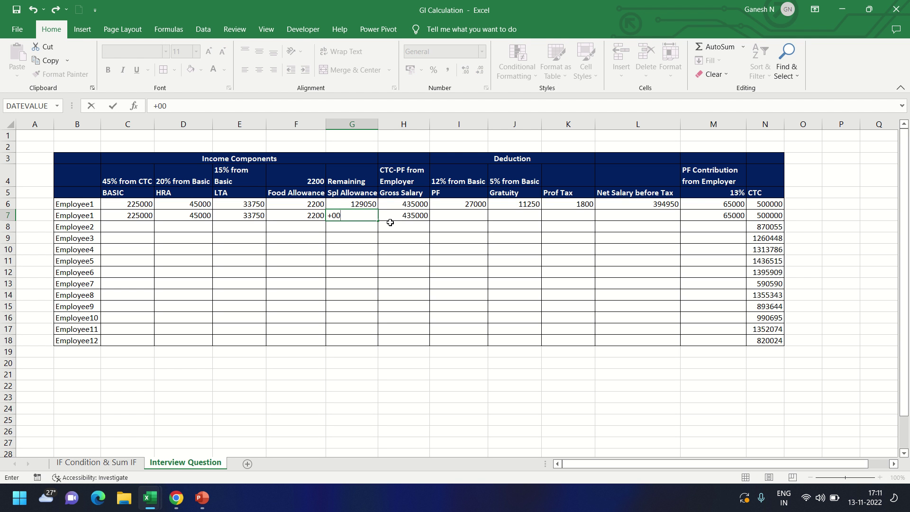
key("BackSpace")
key("BackSpace")
left_click(390, 222)
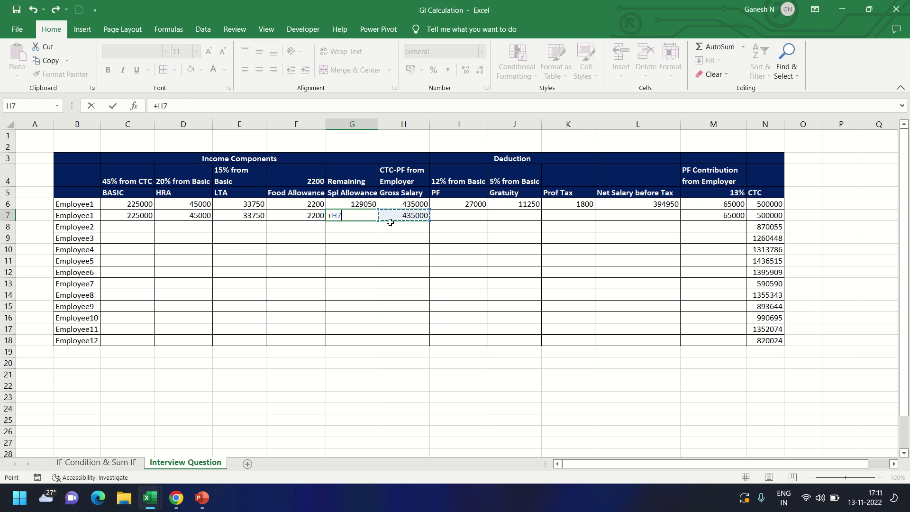
type("-")
type("SUM(")
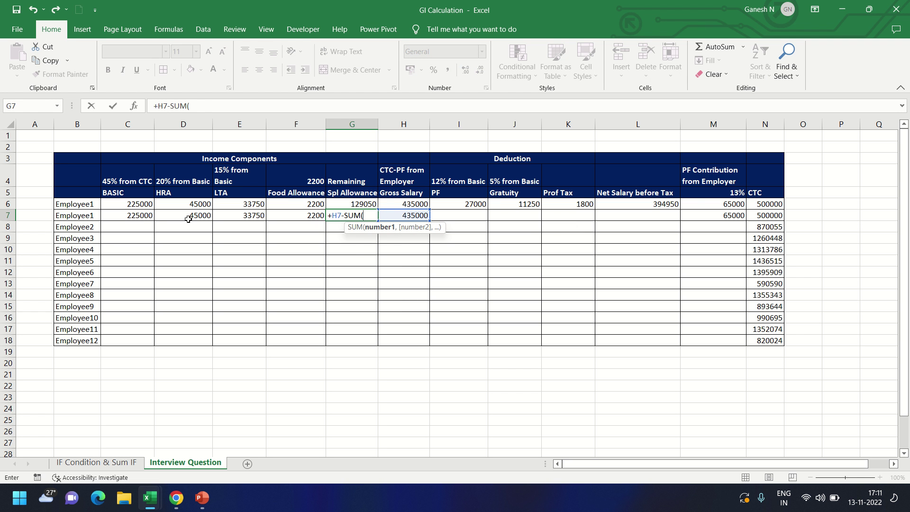
mouse_move(130, 216)
left_mouse_down()
mouse_move(271, 233)
mouse_move(307, 217)
left_mouse_up()
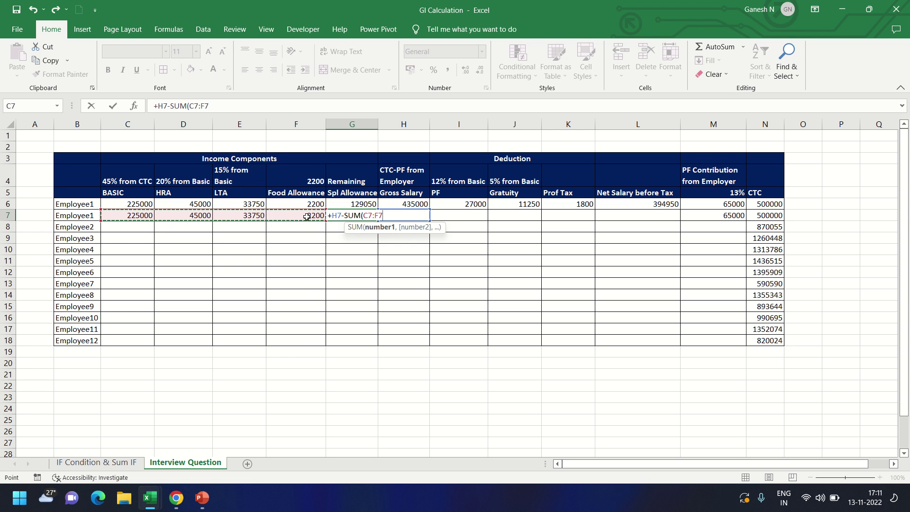
key("Return")
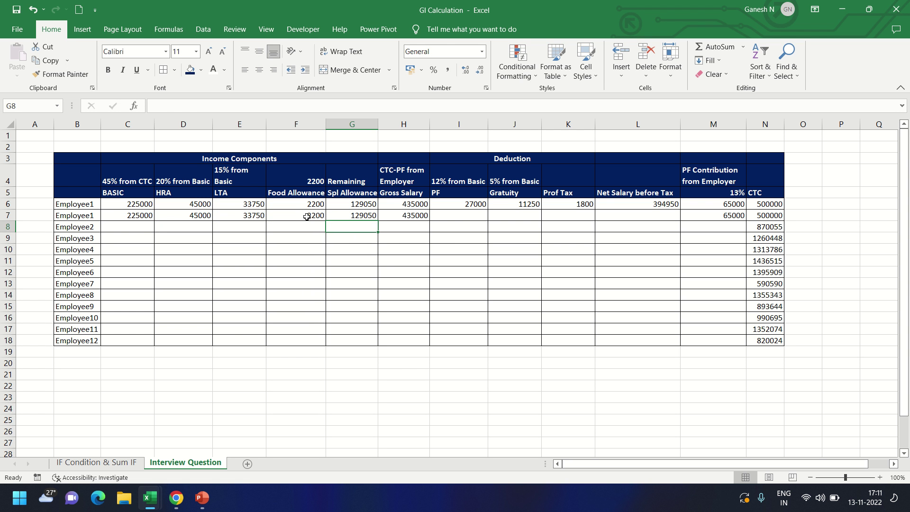
key("Up")
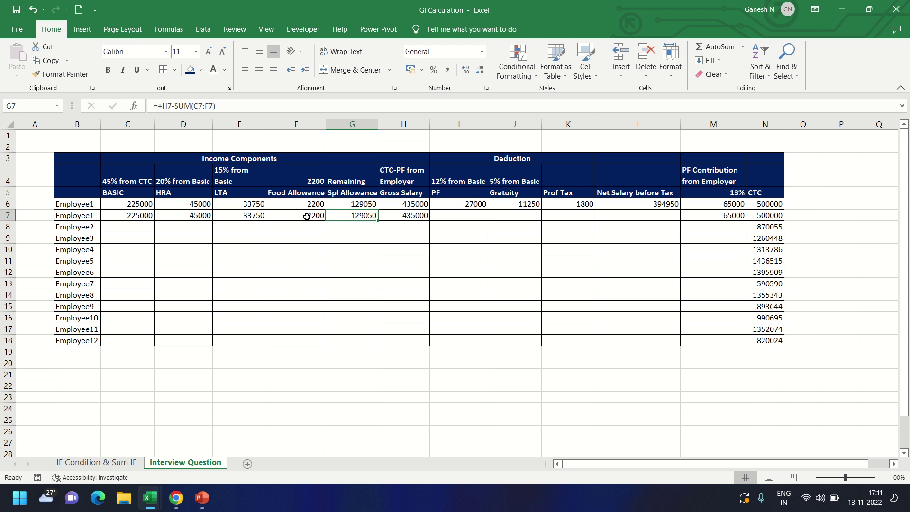
left_click(120, 182)
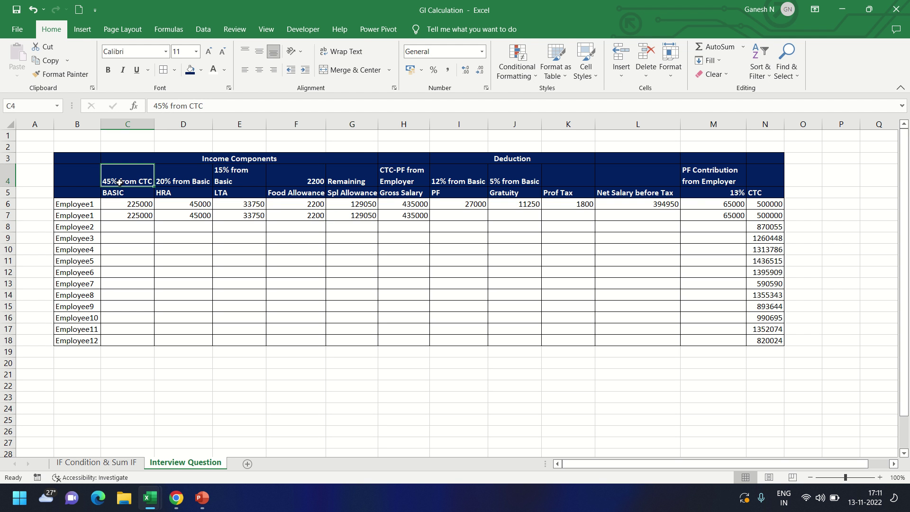
left_click(163, 193)
left_click(244, 194)
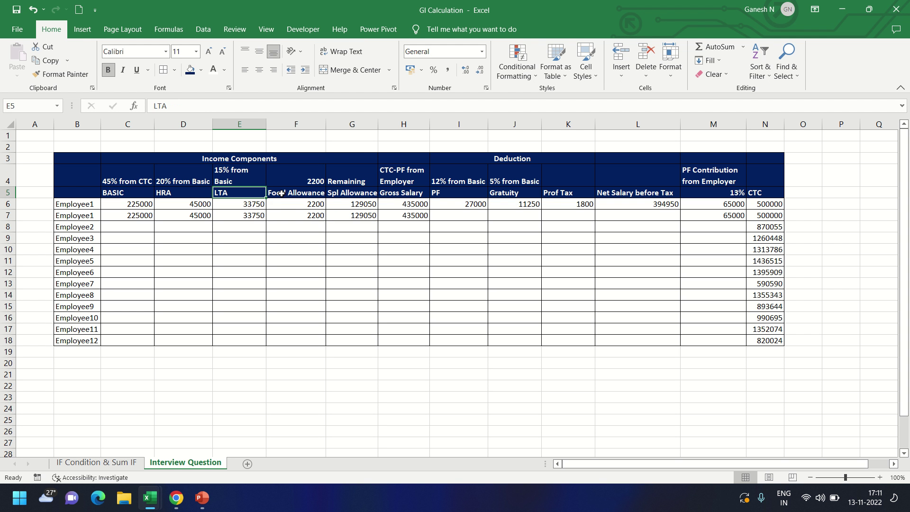
left_click(287, 193)
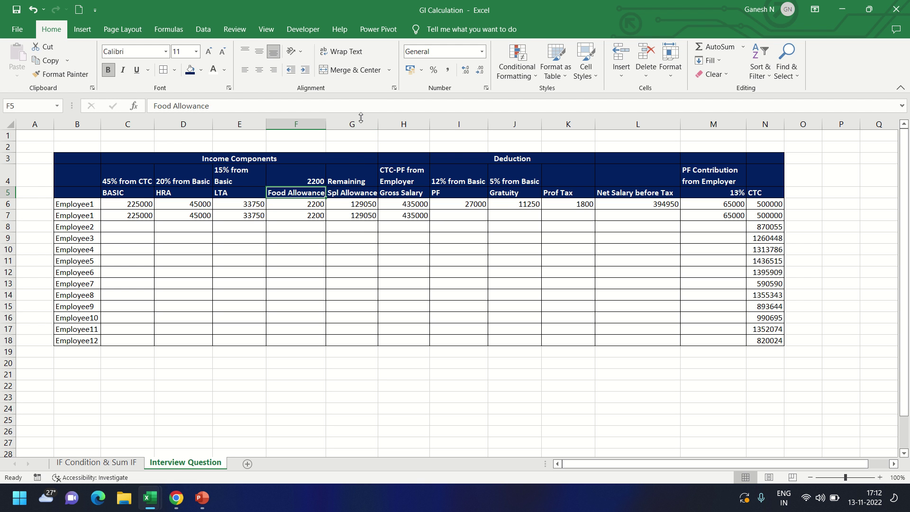
left_click(361, 216)
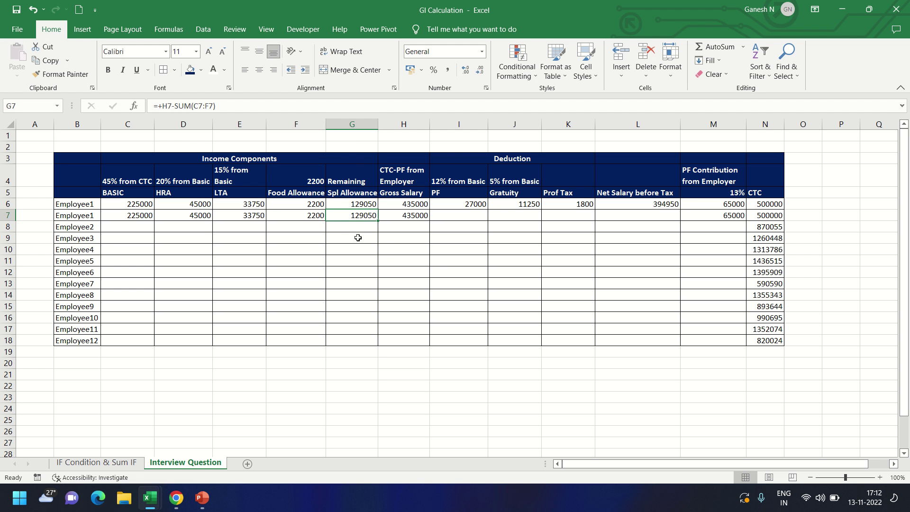
left_click(118, 192)
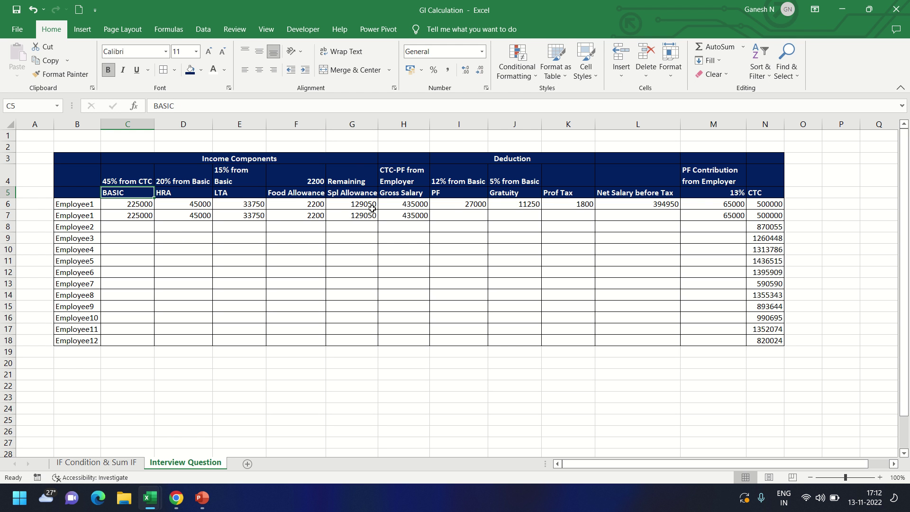
Step: Set row 7's PF to 12% of BASIC, giving 27000, matching Employee1's existing PF
left_click(416, 216)
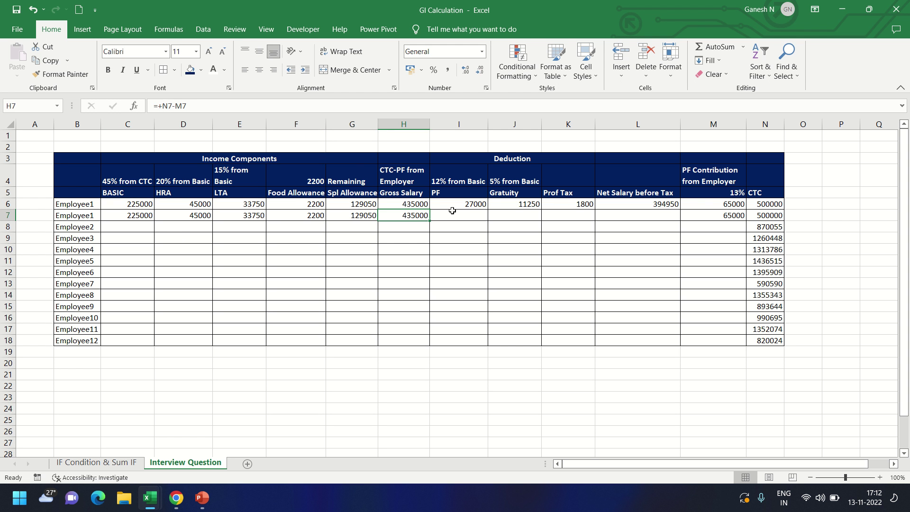
left_click(464, 208)
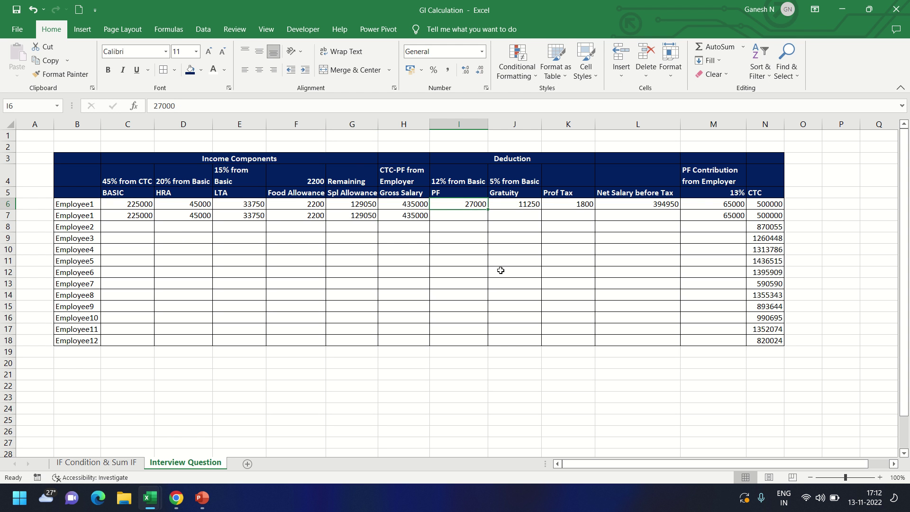
left_click(396, 217)
left_click(462, 216)
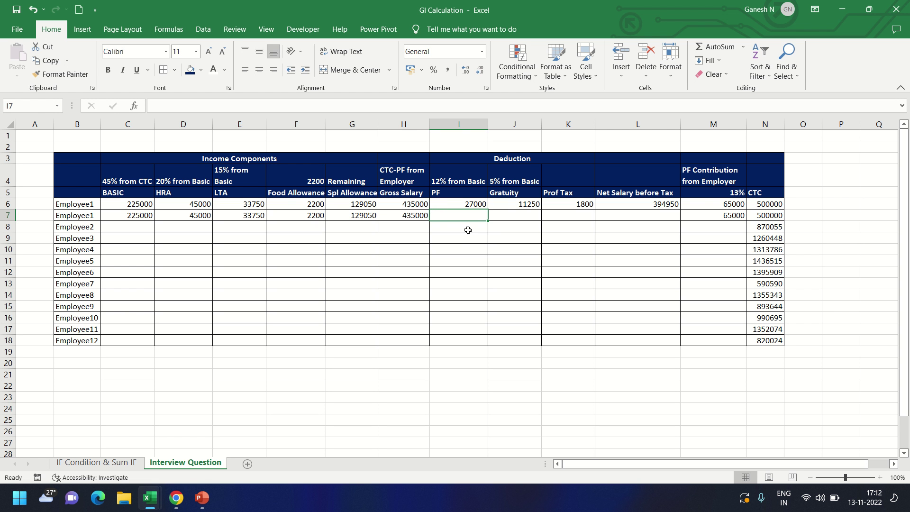
type("+")
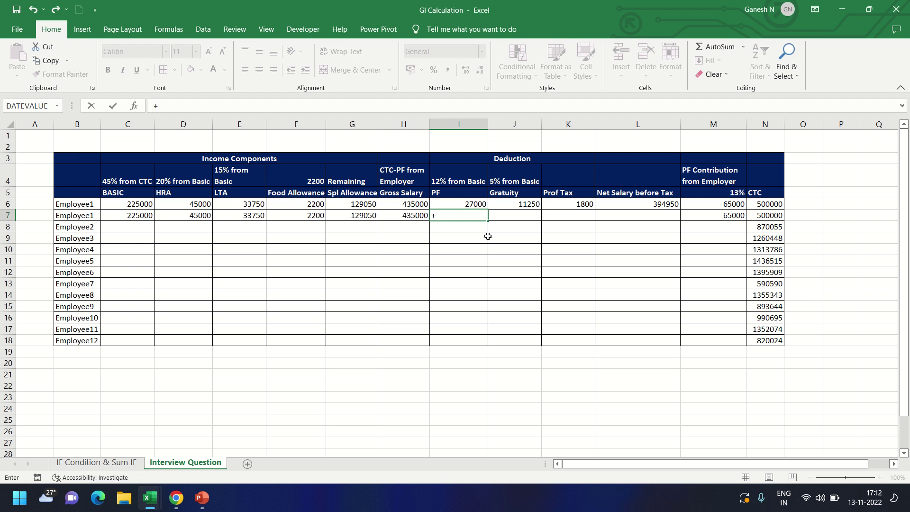
key("Left")
key("Left")
key("Left")
key("Left")
key("Left")
key("Left")
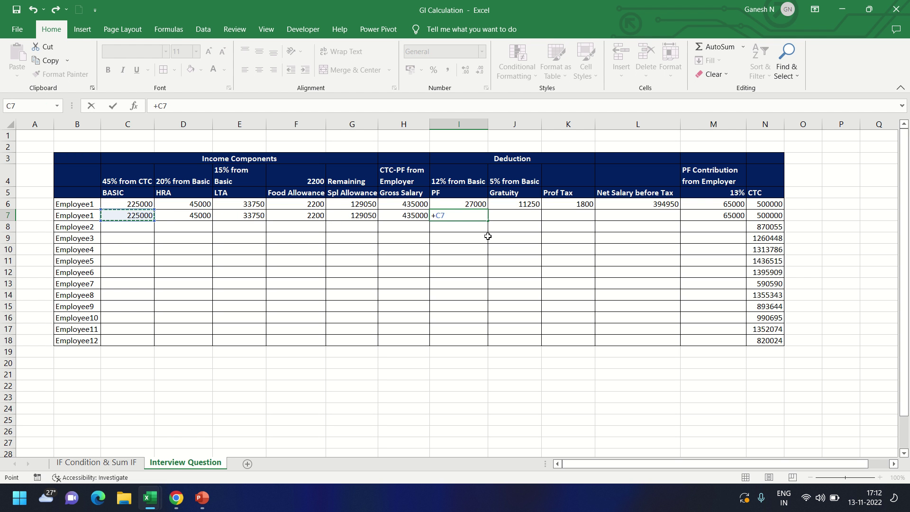
type("*12")
type("%")
key("Return")
Step: Set row 7's Gratuity to 5% of BASIC, giving 11250
key("Up")
key("Right")
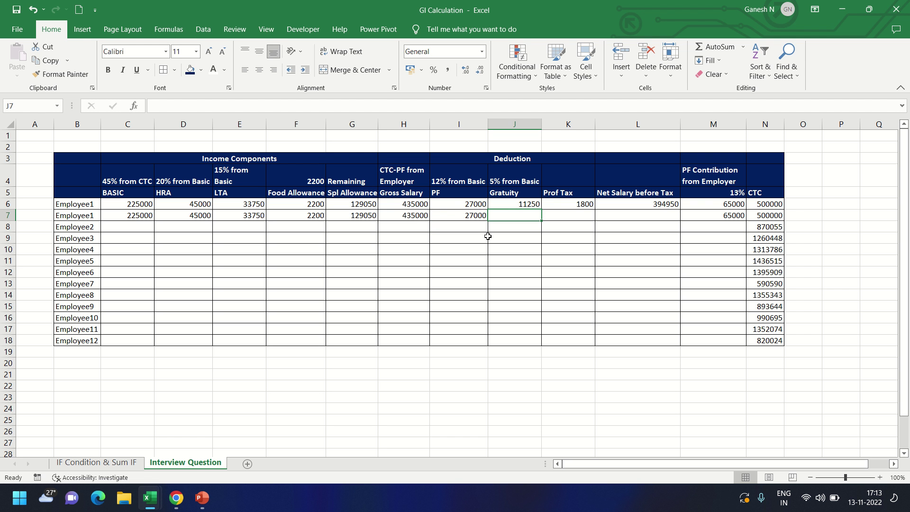
type("+")
key("Left")
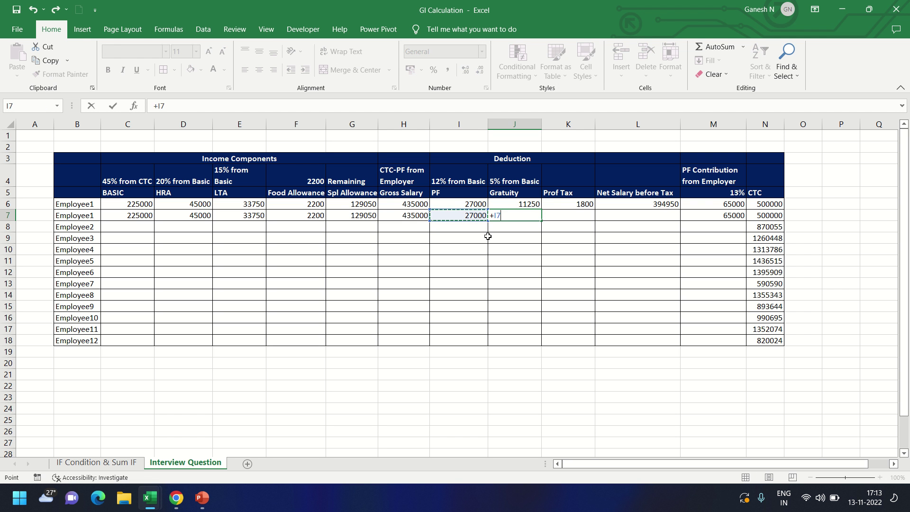
key("Left")
key("Left")
key("Left")
key("Left")
key("Left")
key("Left")
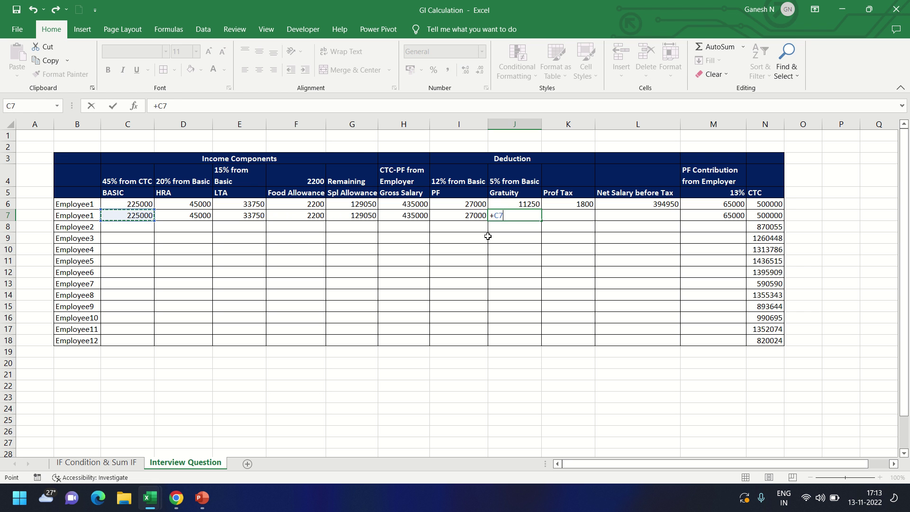
type("*")
key("Return")
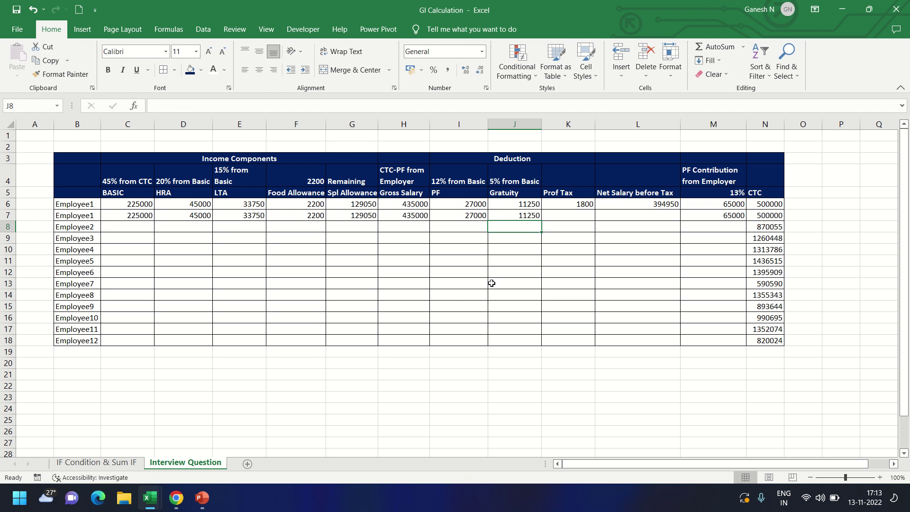
Step: Review the 20% and 15% from Basic headers and recheck the Gratuity formula in J7
left_click(162, 179)
left_click(220, 182)
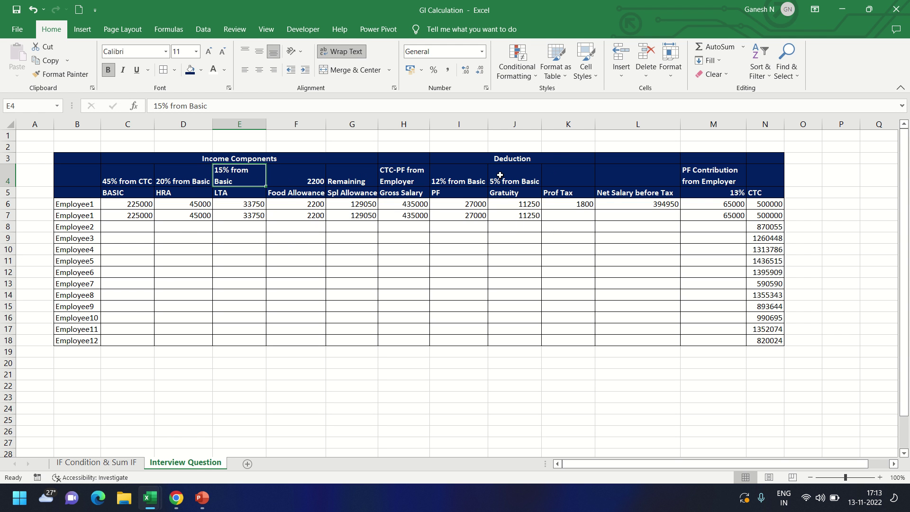
left_click(521, 216)
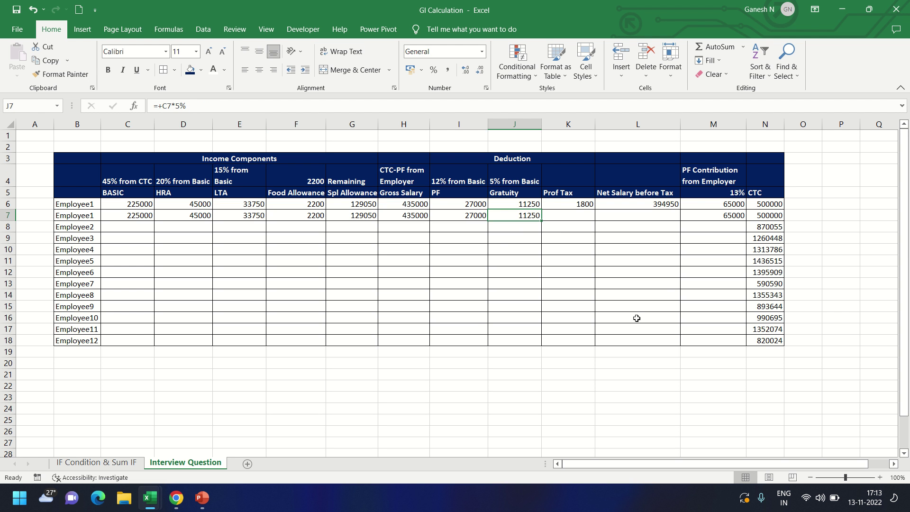
left_click(567, 217)
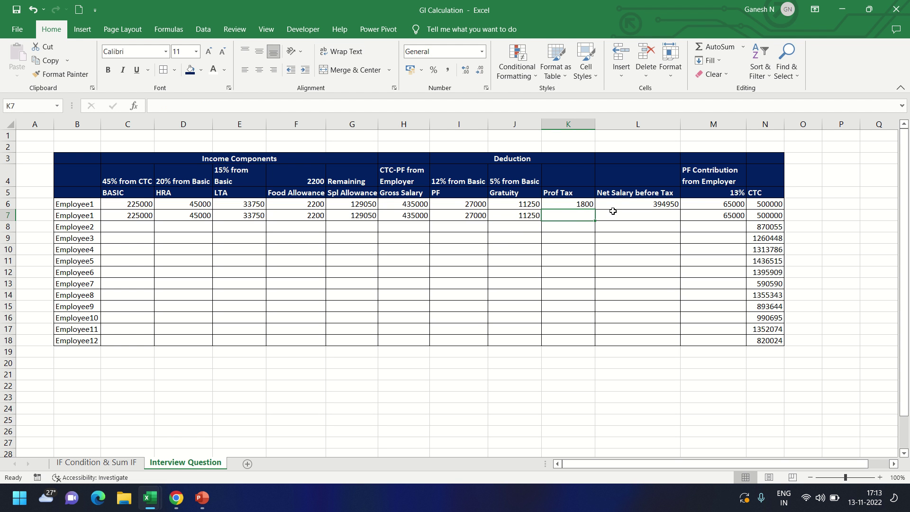
Step: Enter 1800 as Prof Tax in K7 and review the Net Salary before Tax header
type("1800")
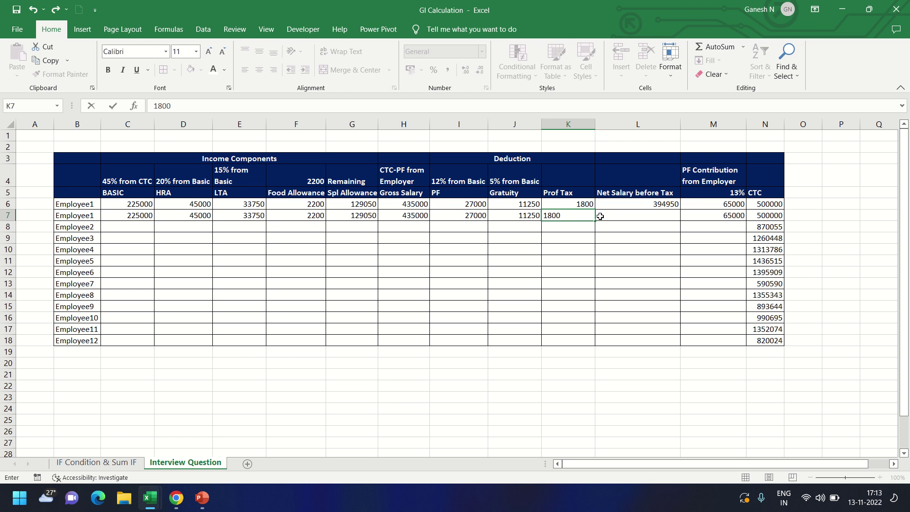
key("Return")
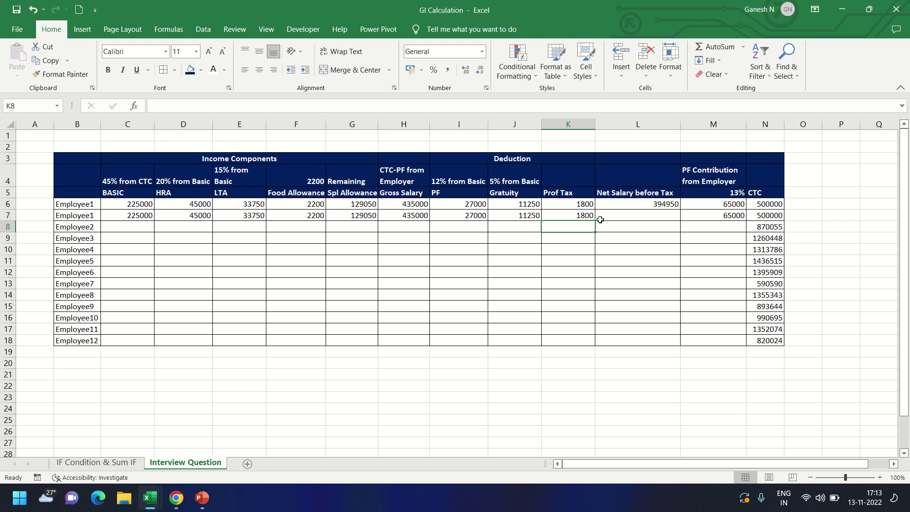
left_click(620, 220)
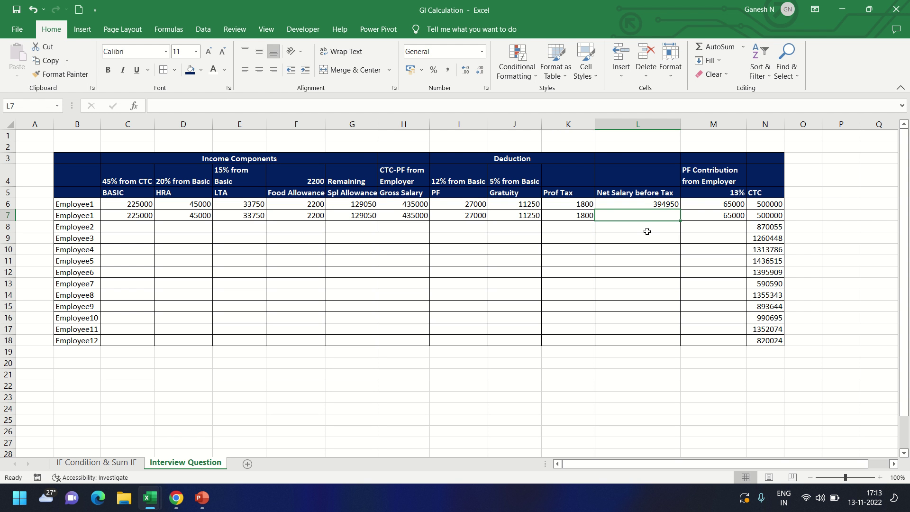
left_click(657, 193)
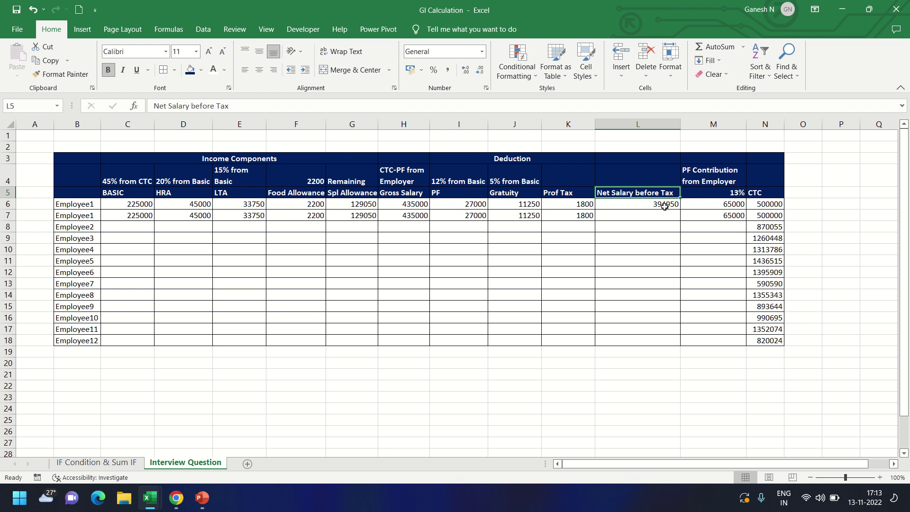
Step: Enter =+H7-SUM(I7:K7) in L7, accepting Excel's formula correction, for 394950
left_click(636, 215)
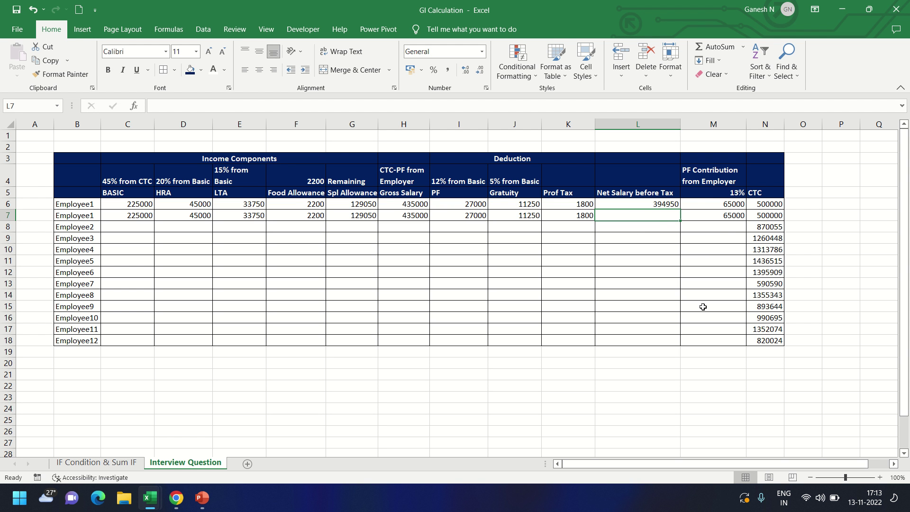
type("+")
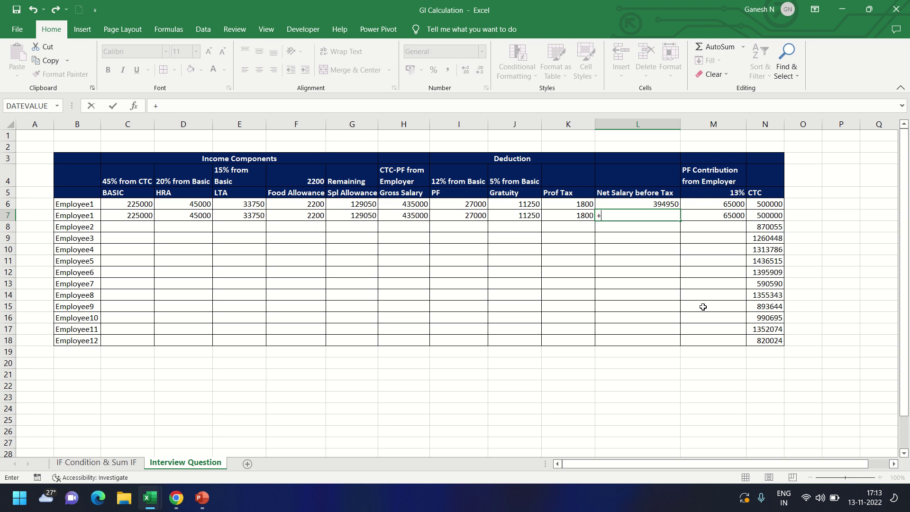
key("Left")
key("Left")
key("Left")
key("Left")
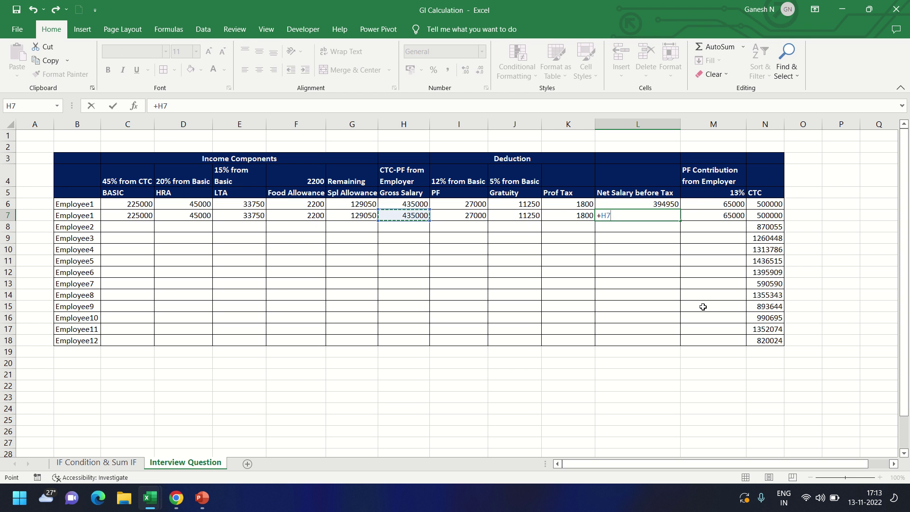
type("-")
type("sum")
key("Tab")
key("Left")
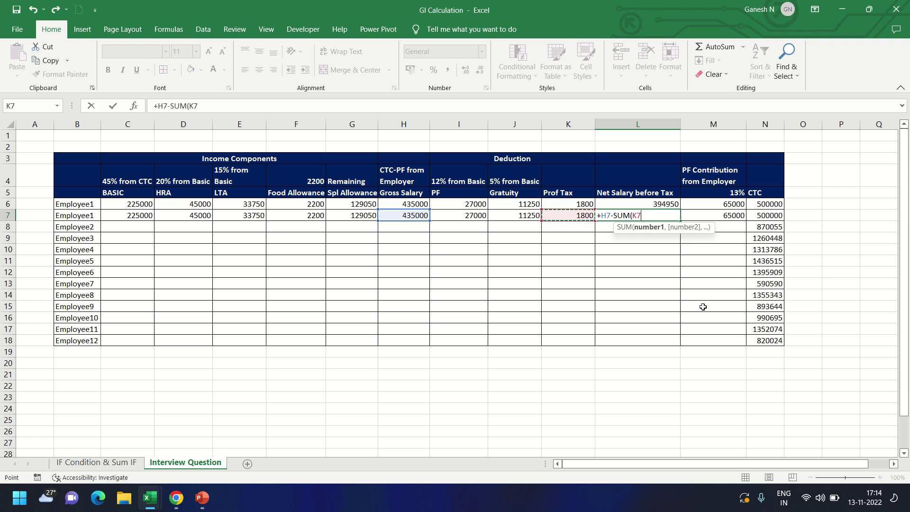
key("shift+Left")
key("shift+Left")
key("Return")
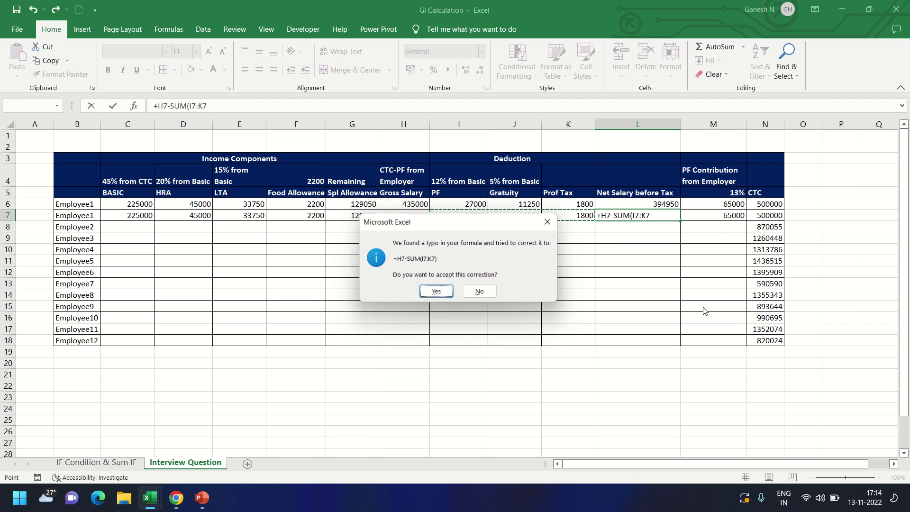
key("Return")
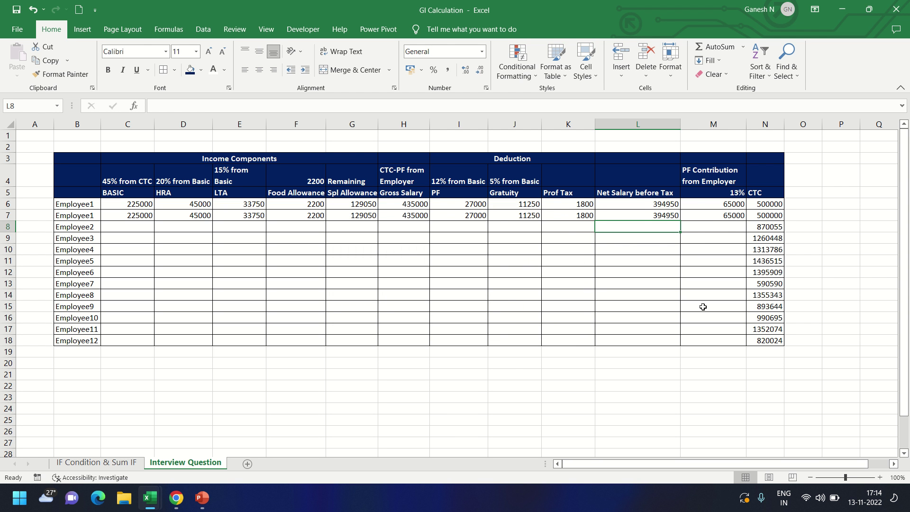
Step: Recheck the Net Salary formula in L7 against the CTC in N7
left_click(663, 214)
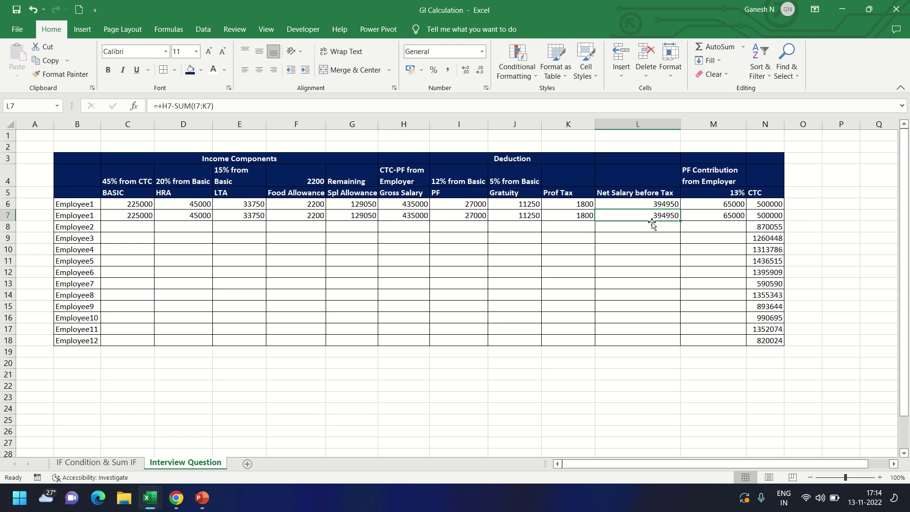
left_click(772, 216)
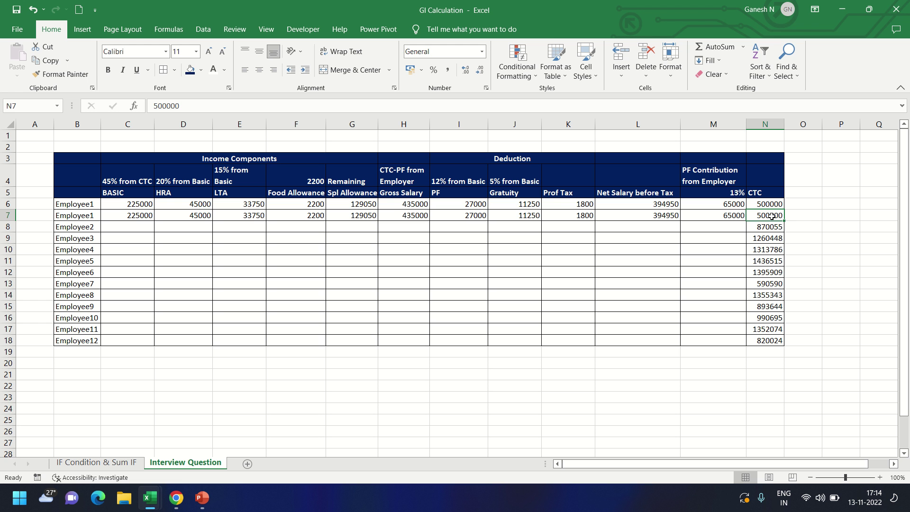
left_click(659, 217)
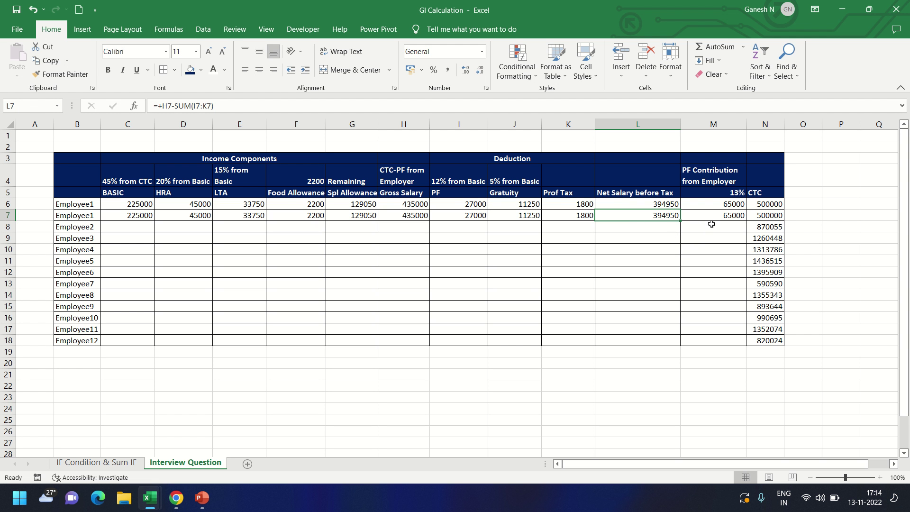
Step: Copy row 7's C7:M7 formulas down to row 18 for Employee2 through Employee12
left_click(130, 213)
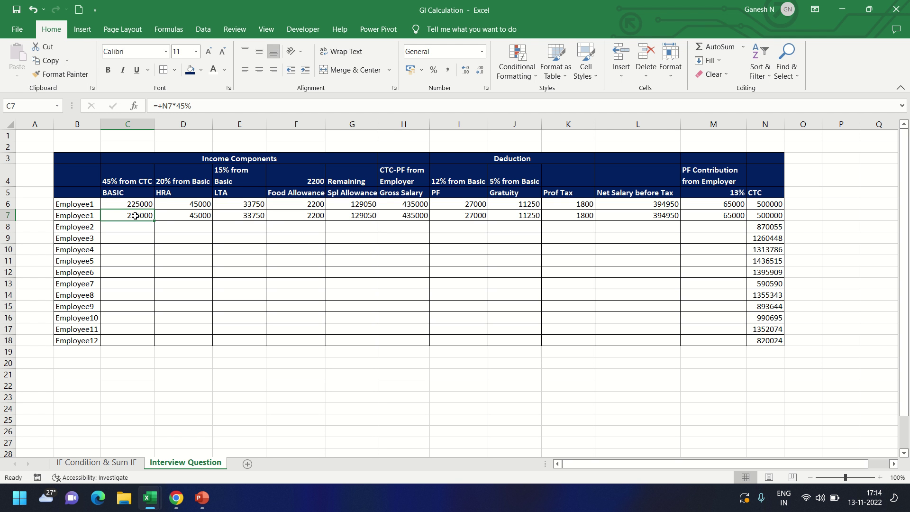
mouse_move(135, 216)
left_mouse_down()
mouse_move(647, 224)
mouse_move(638, 237)
mouse_move(747, 231)
left_mouse_up()
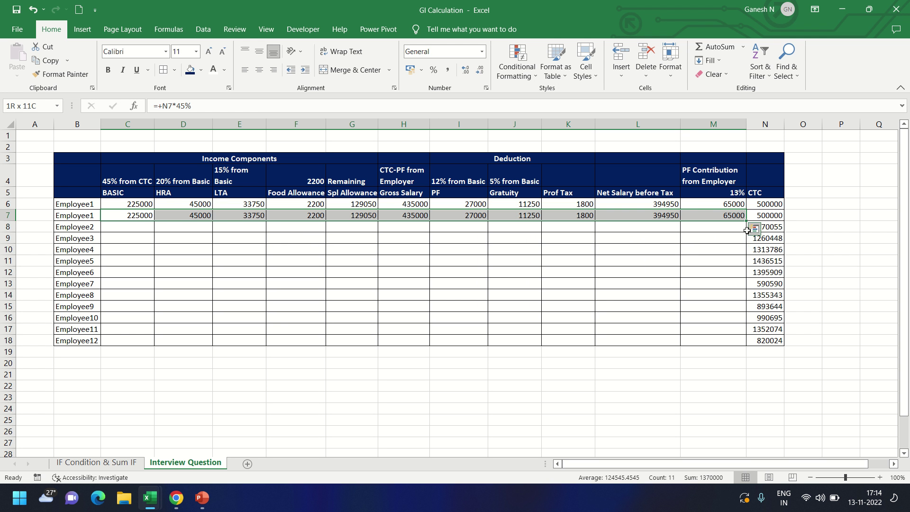
left_click_drag(746, 222, 750, 345)
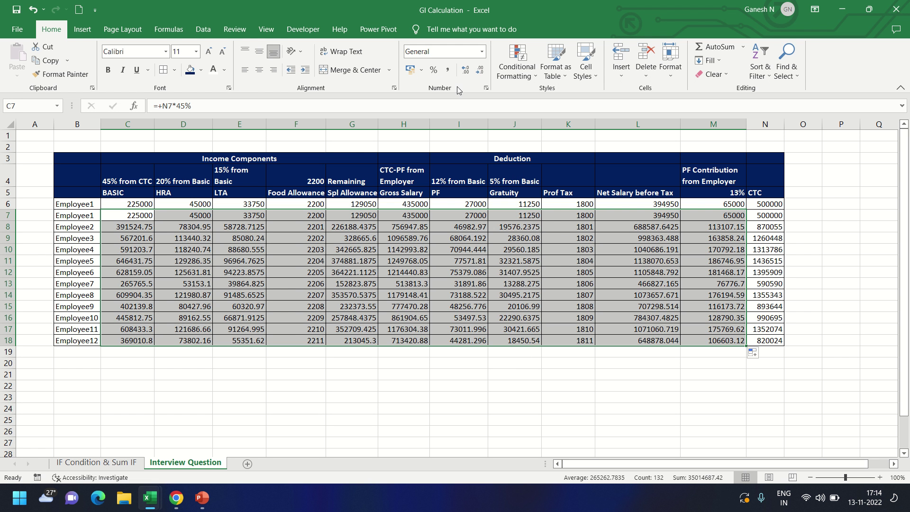
Step: Format the salary figures in C7:M18 as Number with no decimal places
left_click(481, 70)
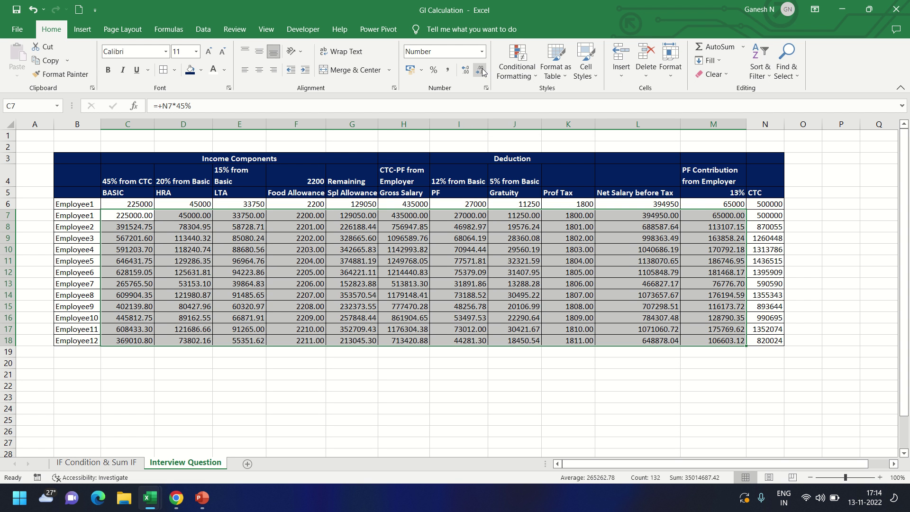
left_click(482, 68)
left_click(482, 69)
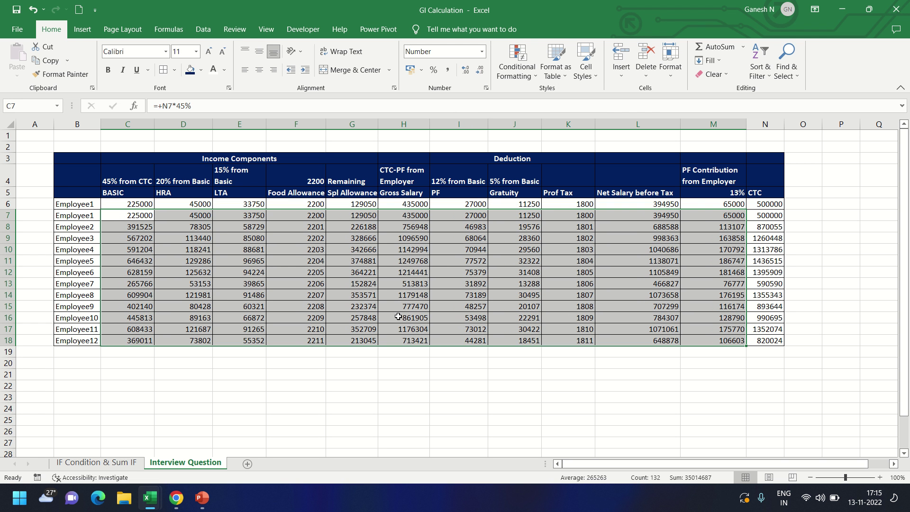
left_click(722, 253)
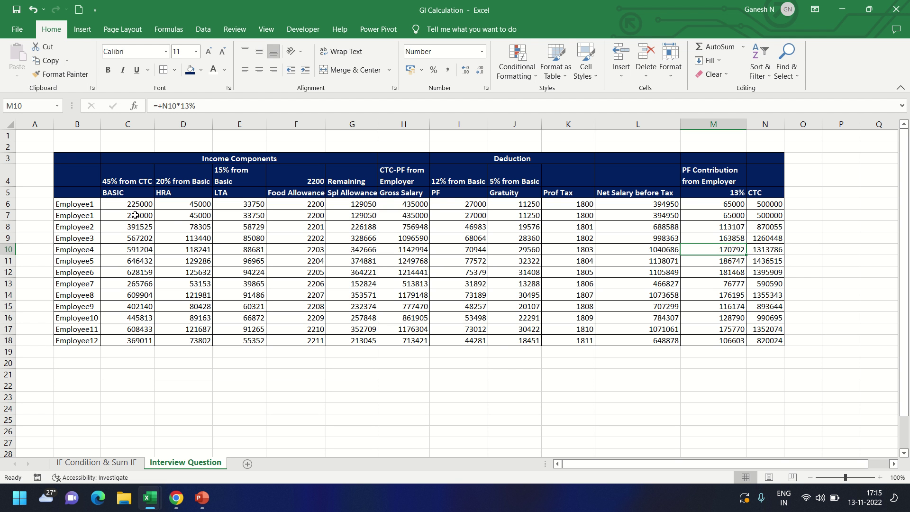
mouse_move(148, 217)
left_mouse_down()
mouse_move(319, 203)
mouse_move(717, 213)
left_mouse_up()
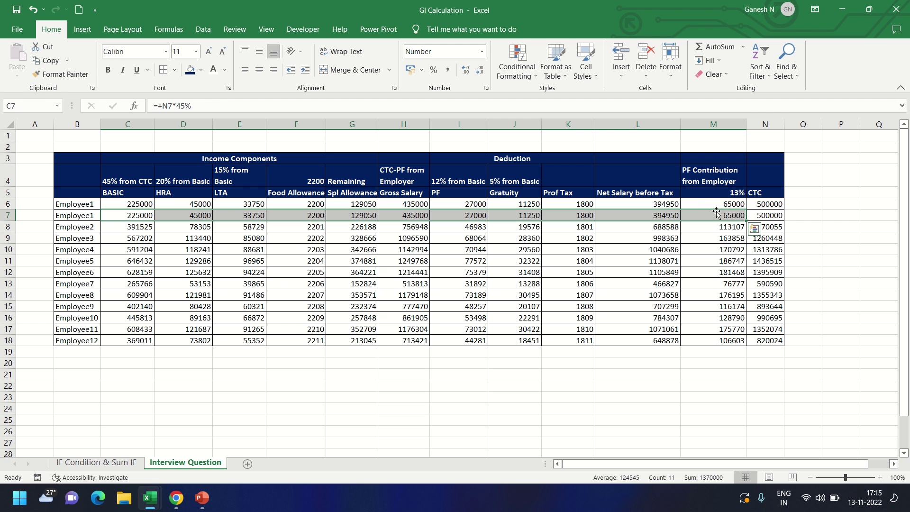
left_click(132, 213)
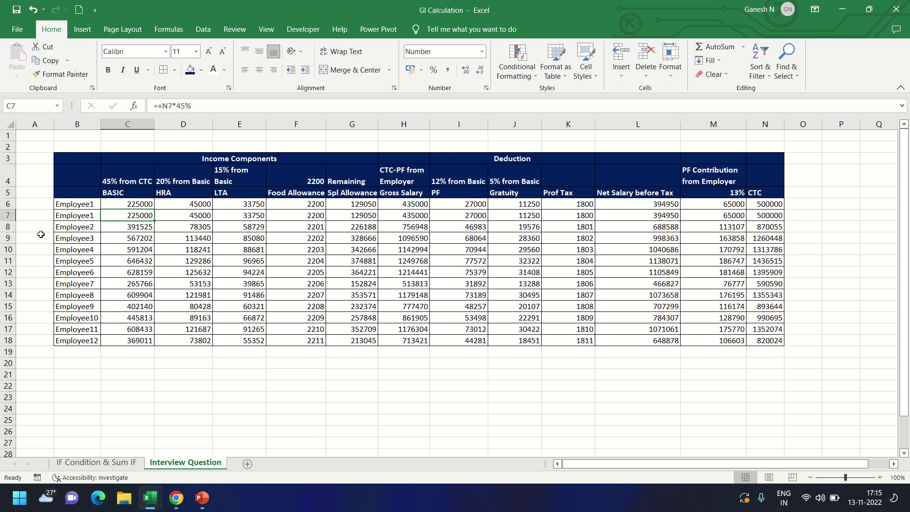
Step: Copy the Employee1 name into B21 and label B20 'For Monthly'
left_click(70, 216)
key("shift+space")
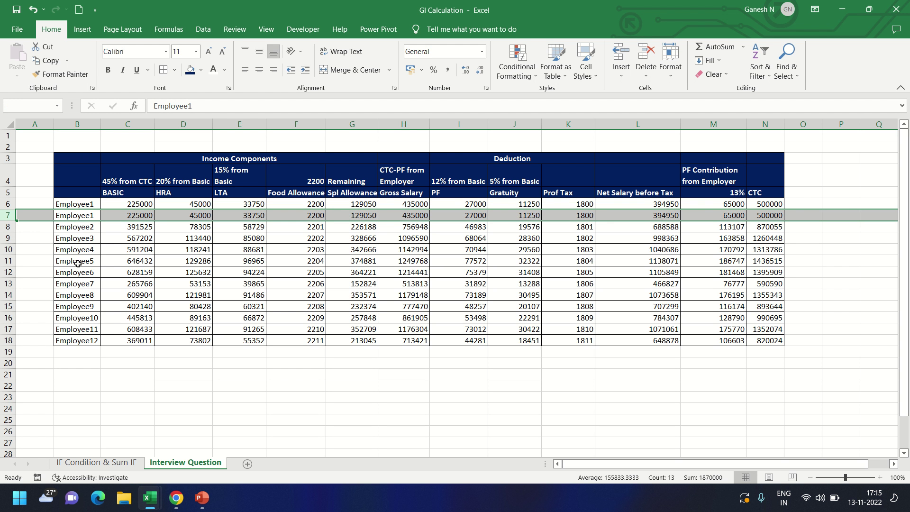
left_click(92, 386)
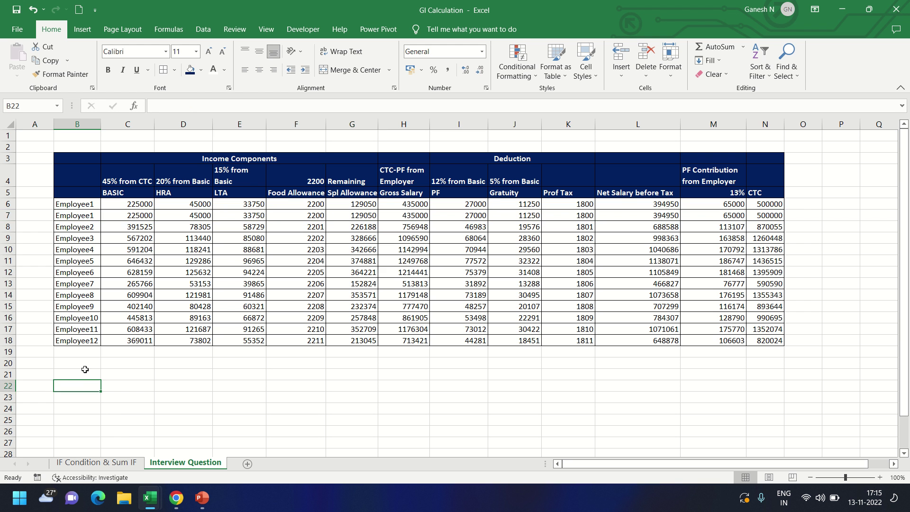
left_click(72, 216)
key("ctrl+c")
left_click(70, 371)
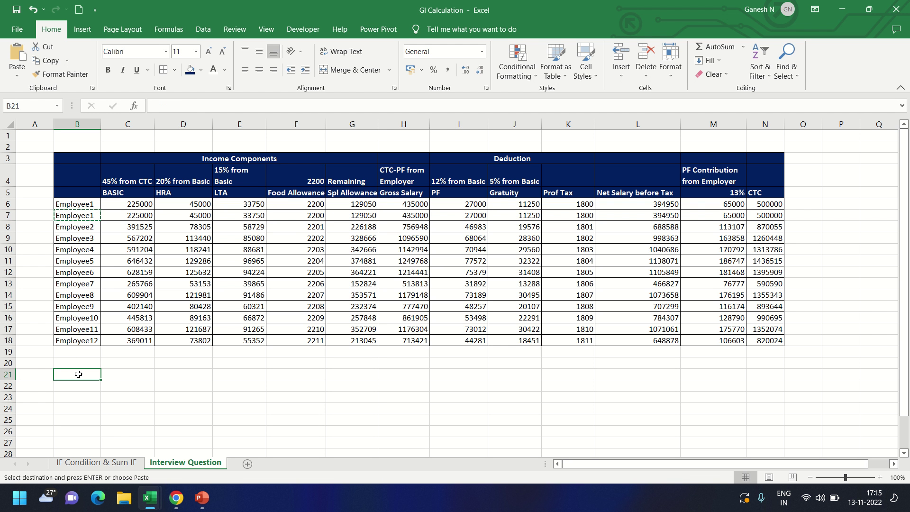
key("ctrl+v")
left_click(93, 364)
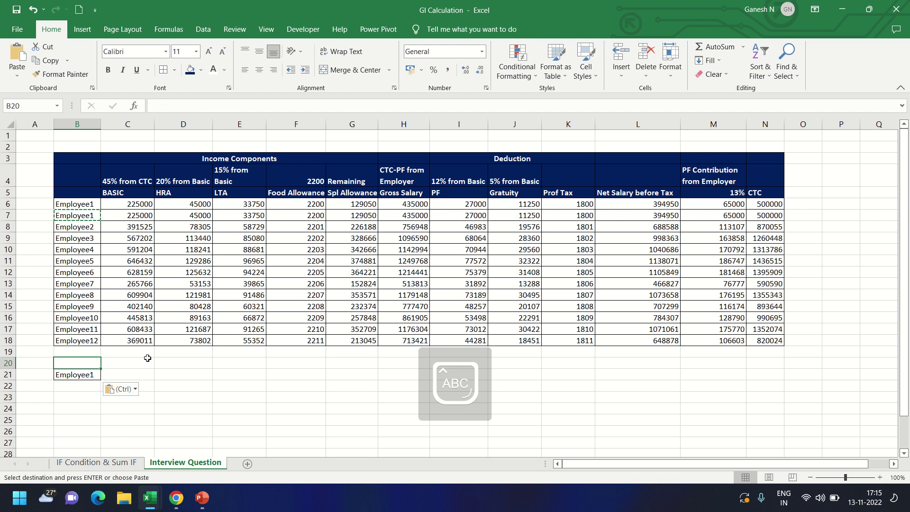
type("For")
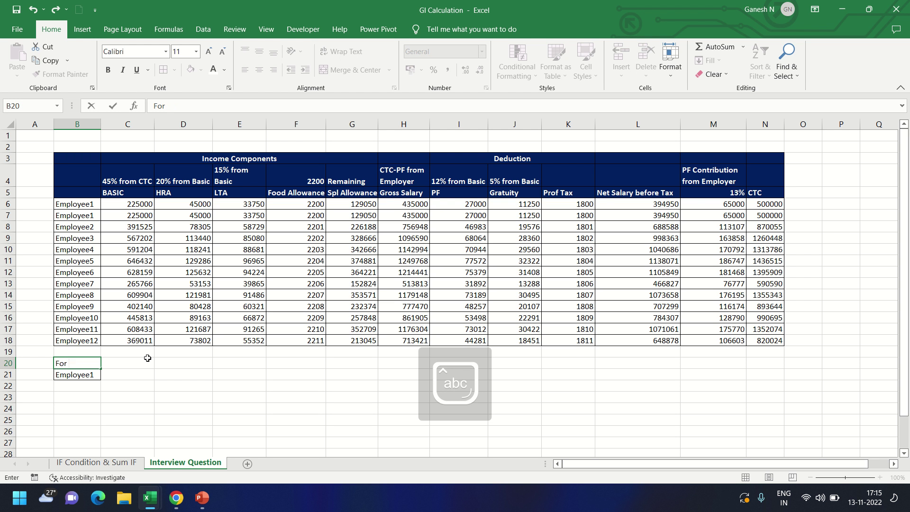
type(" M")
type("onthly")
key("Return")
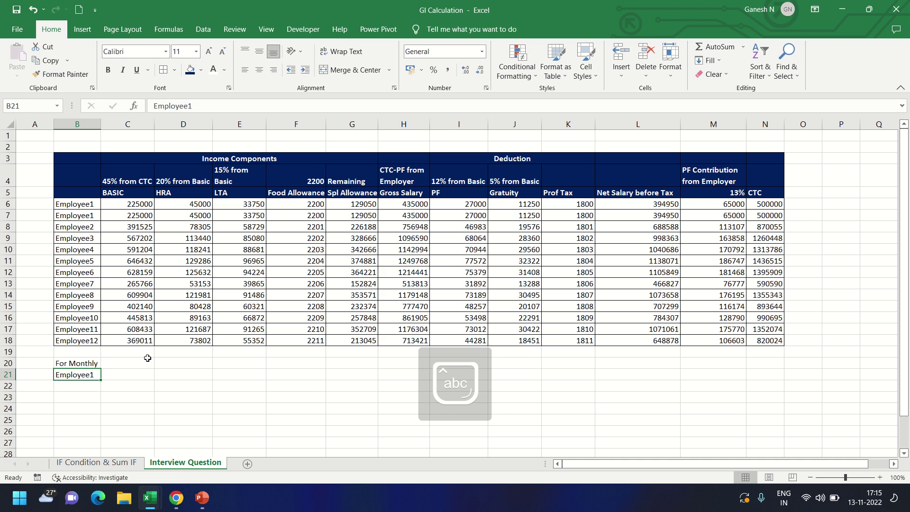
Step: Enter =+C7/12 in C21 as Employee1's monthly BASIC
left_click(129, 373)
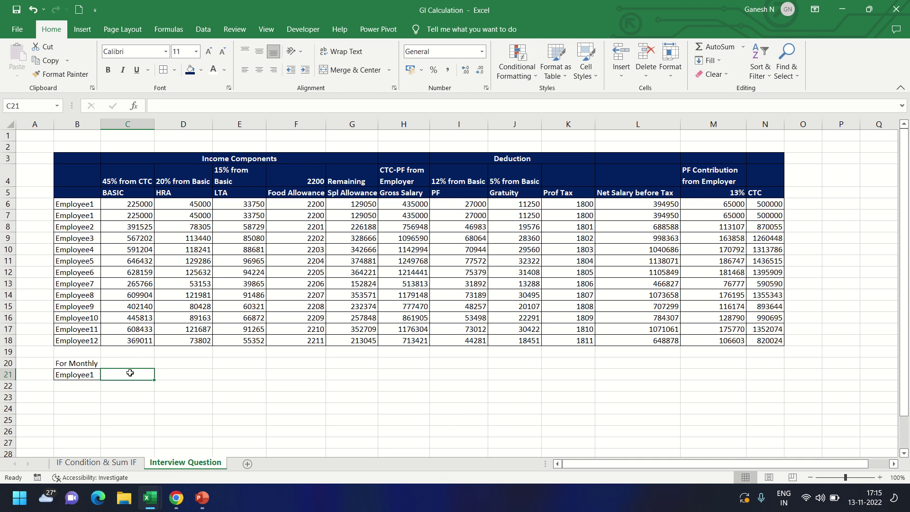
type("+")
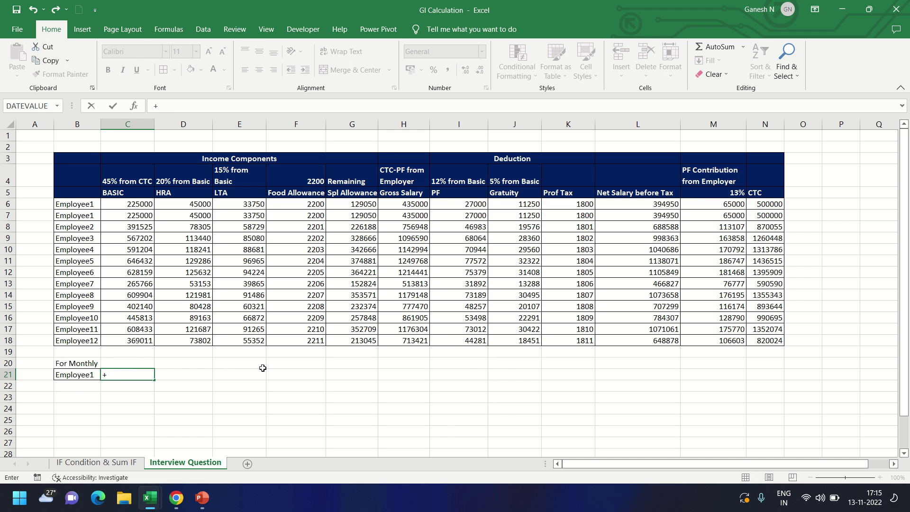
key("Up")
key("Up")
key("Up")
key("Up")
key("Up")
key("Up")
key("Up")
key("Up")
key("Up")
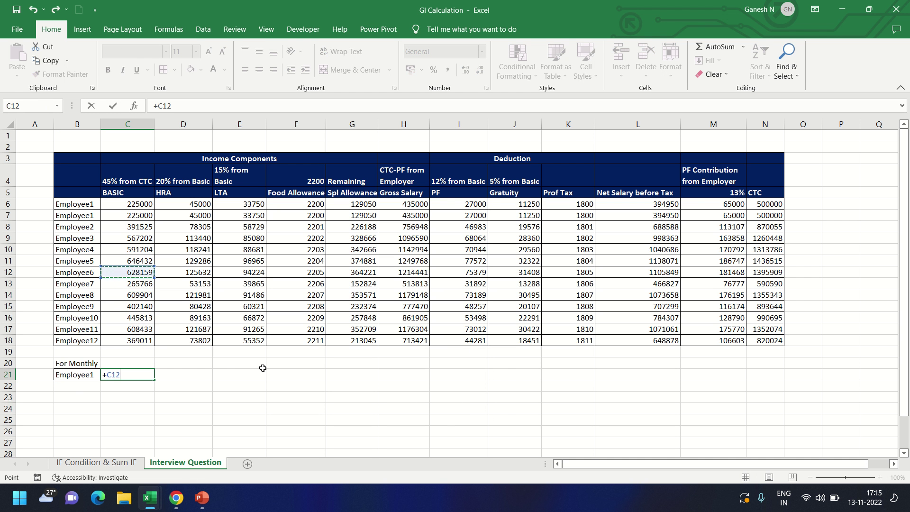
key("Up")
key("Up")
key("Up")
key("Up")
key("Up")
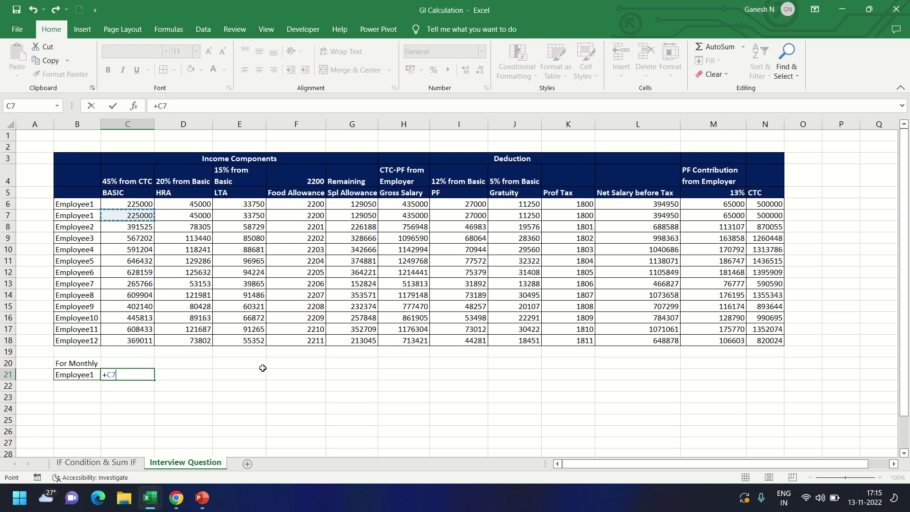
type("/")
key("Return")
key("Up")
key("Up")
key("Down")
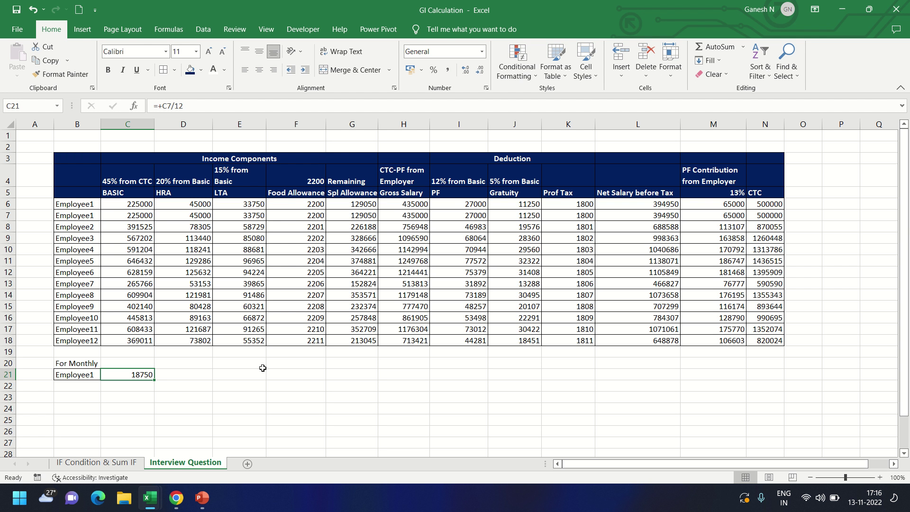
mouse_move(131, 190)
left_mouse_down()
mouse_move(643, 204)
mouse_move(653, 195)
left_mouse_up()
Step: Copy the BASIC through Net Salary headings into row 20 starting at C20
key("ctrl+c")
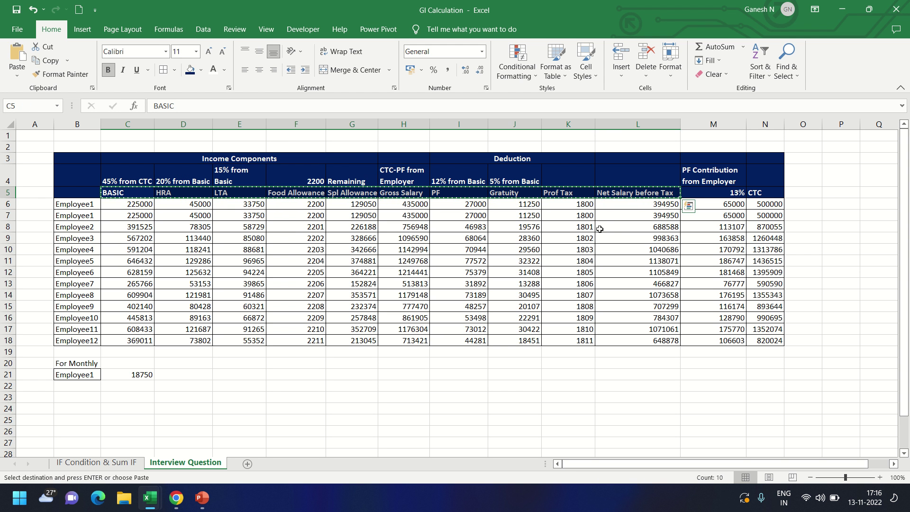
left_click(138, 363)
key("ctrl+v")
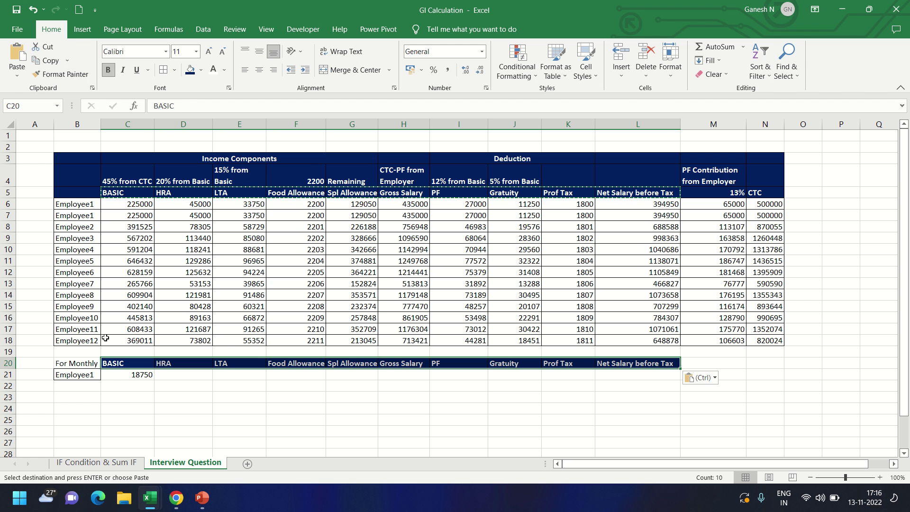
Step: Fill the monthly /12 formula from C21 across to L21
left_click(142, 378)
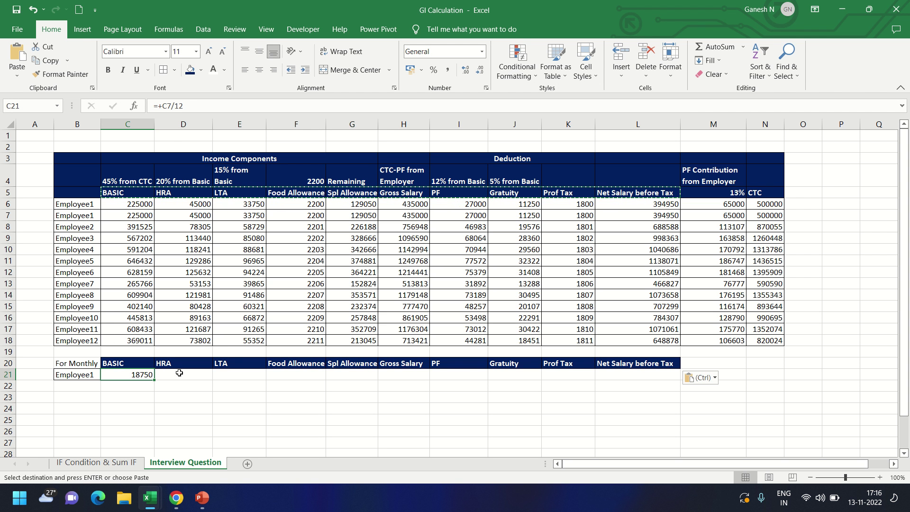
key("ctrl+c")
key("shift+Right")
key("shift+Right")
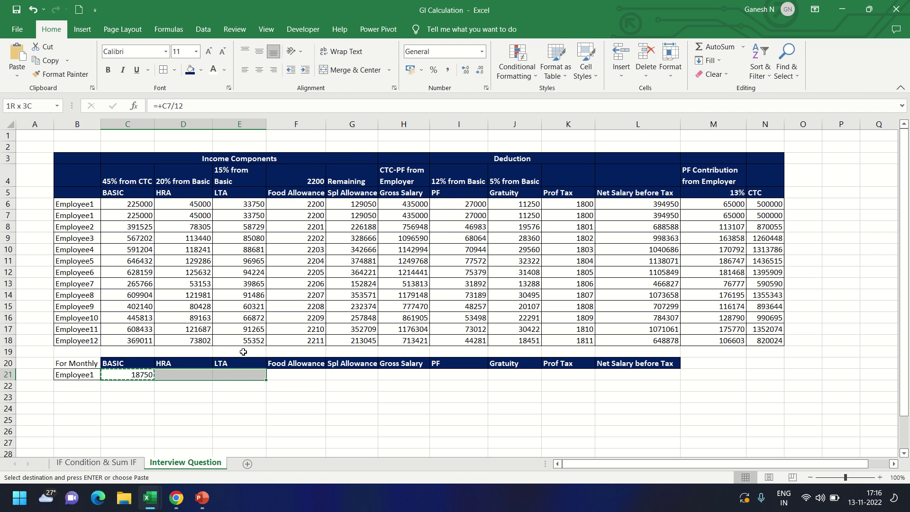
key("shift+Right")
key("shift+Right")
key("shift+Right")
key("shift+Right")
key("shift+Right")
key("shift+Right")
key("shift+Right")
key("Return")
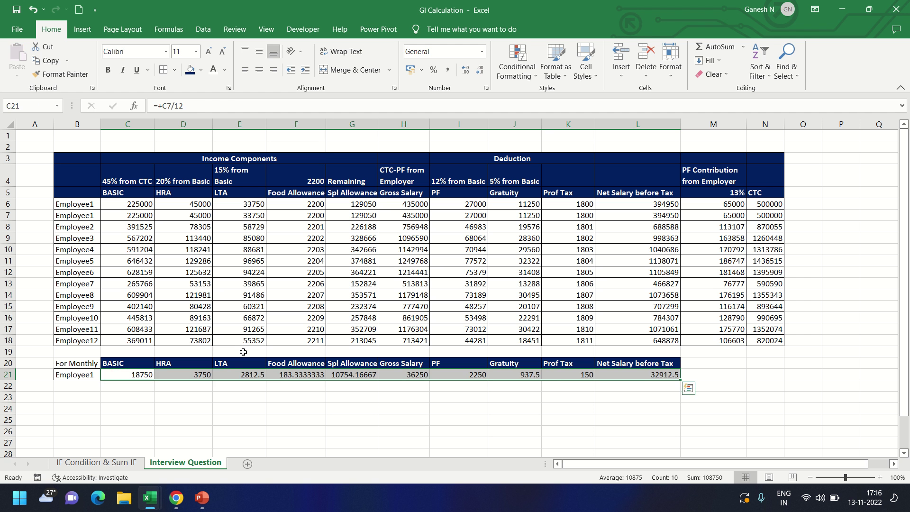
key("Right")
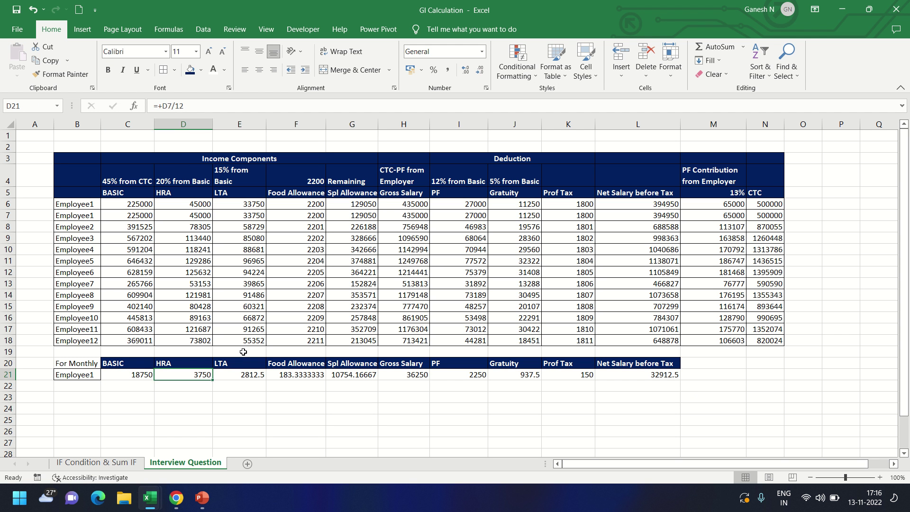
key("Right")
key("Right")
key("Right")
key("Right")
key("Right")
key("Left")
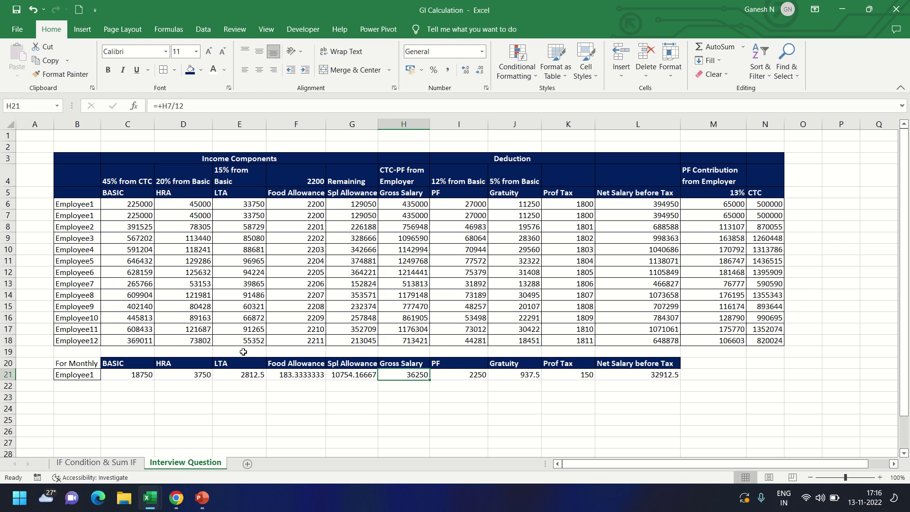
Step: Show the monthly values in C21:L21 as whole numbers
left_click_drag(150, 376, 642, 378)
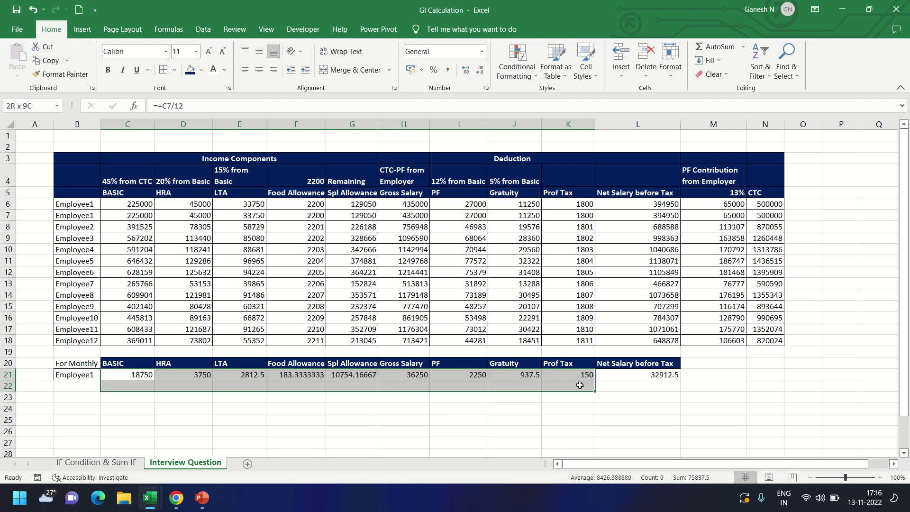
left_click(480, 71)
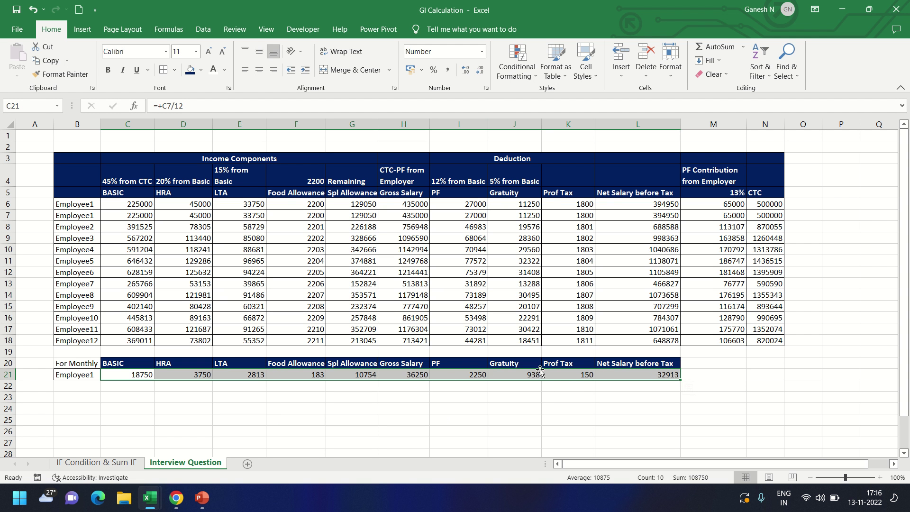
left_click(635, 374)
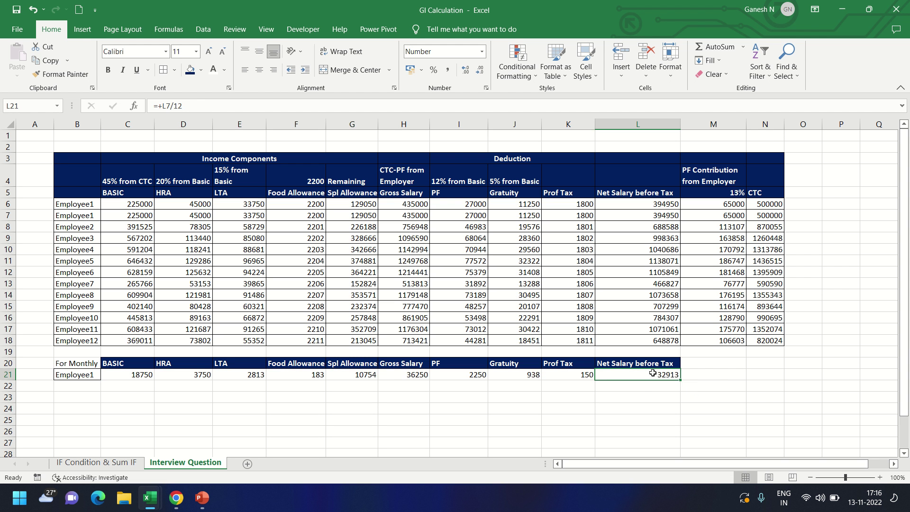
Step: Copy the Net Salary before Tax header into M20 and rename it 'IT'
left_click(668, 361)
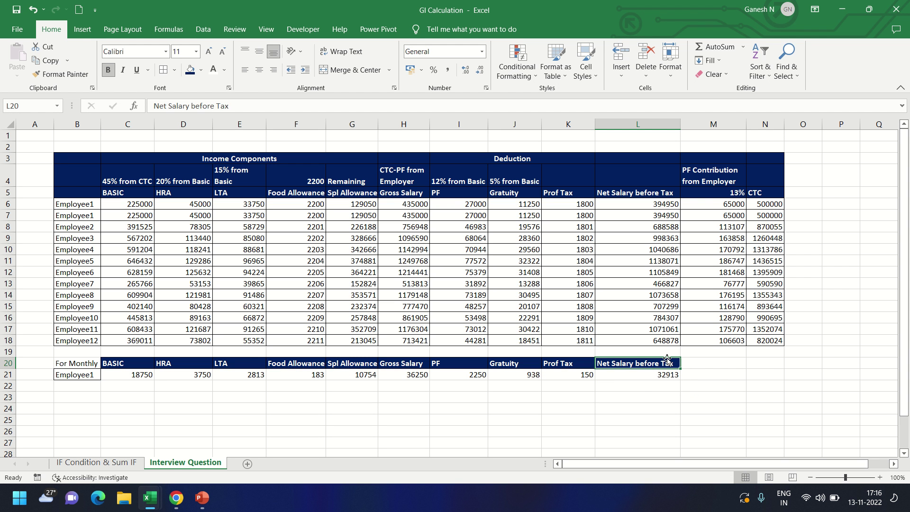
key("ctrl+c")
left_click(733, 365)
key("ctrl+v")
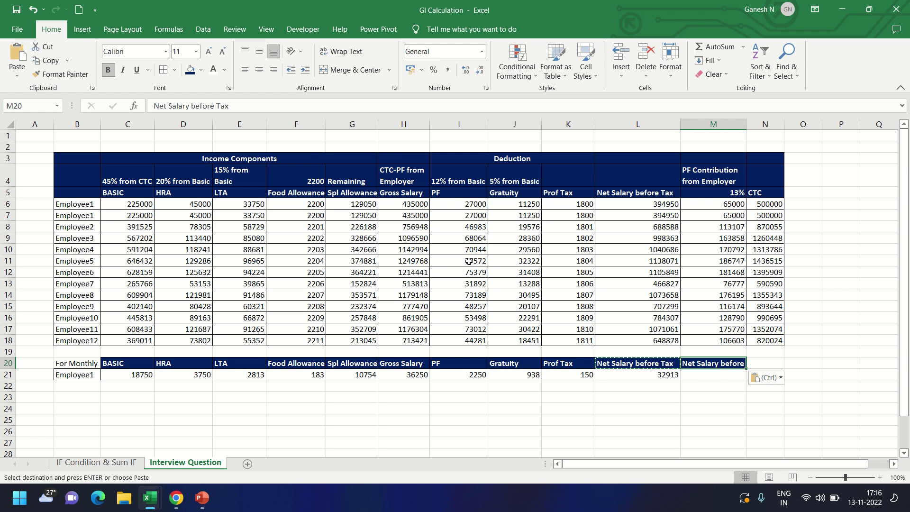
left_click_drag(169, 105, 229, 106)
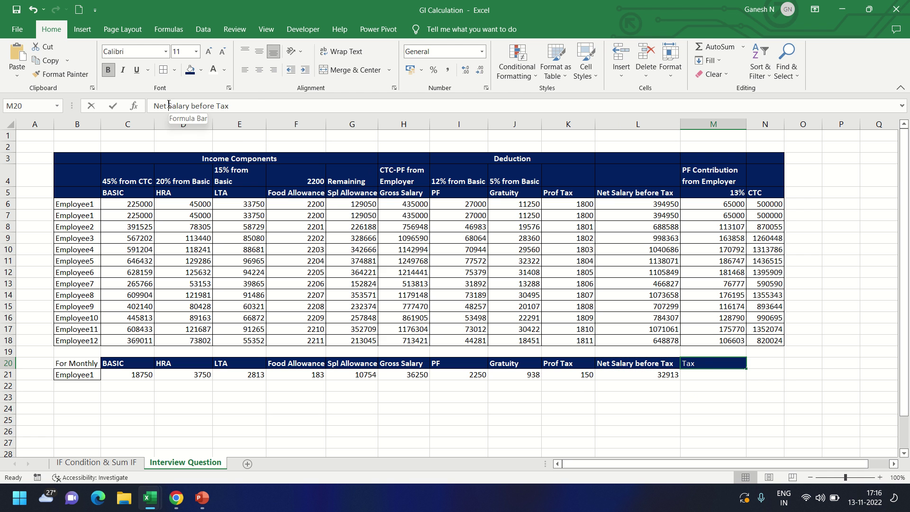
key("Escape")
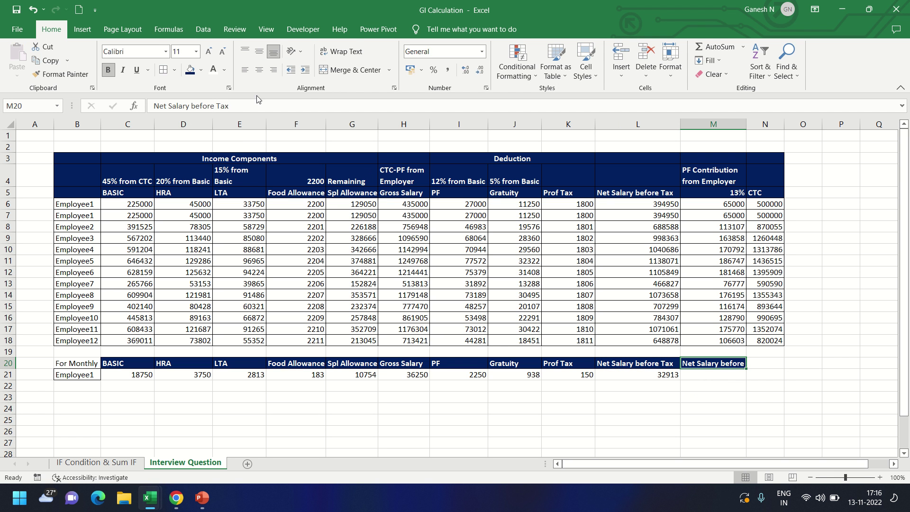
key("Caps_Lock")
type("IT")
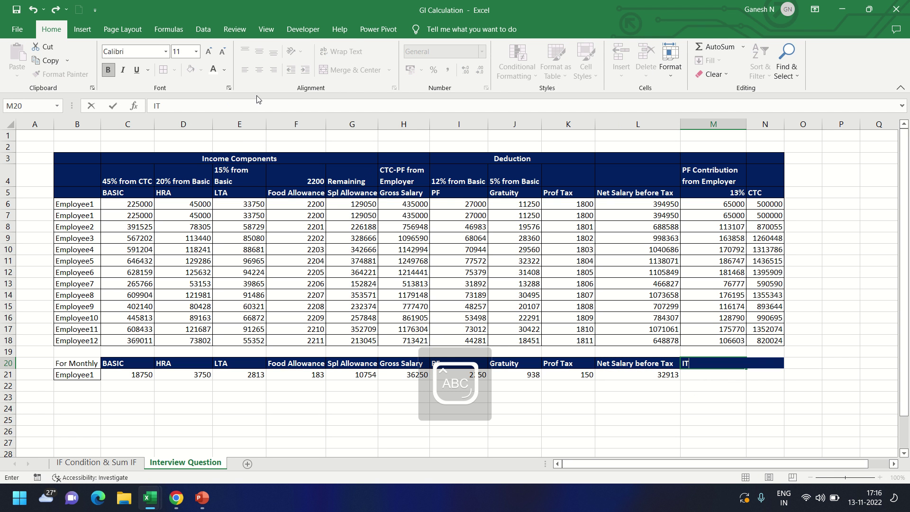
key("Tab")
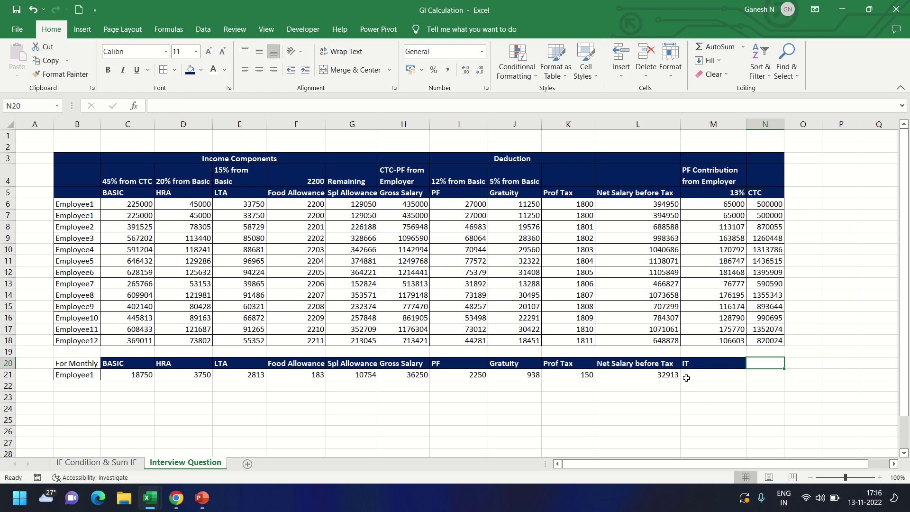
left_click(653, 378)
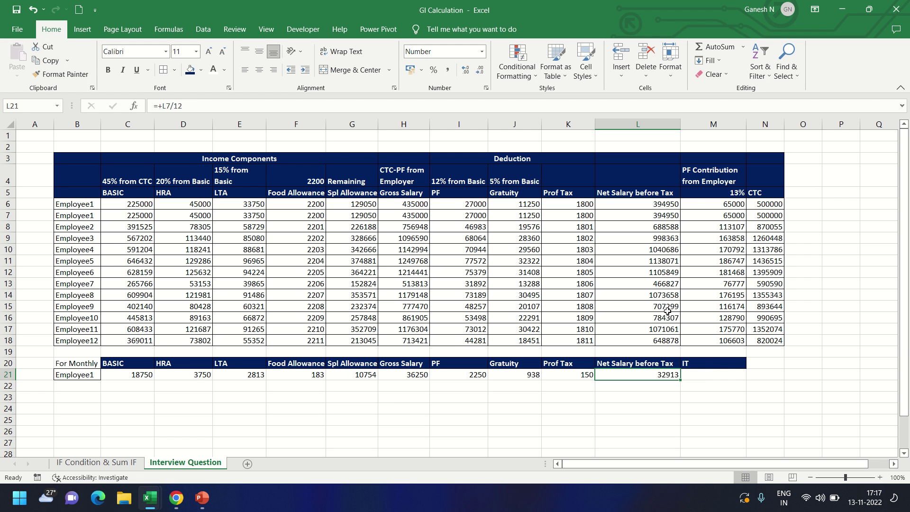
Step: Enter IT of 1000 in M21 and =+L21-M21 in N21
left_click(710, 377)
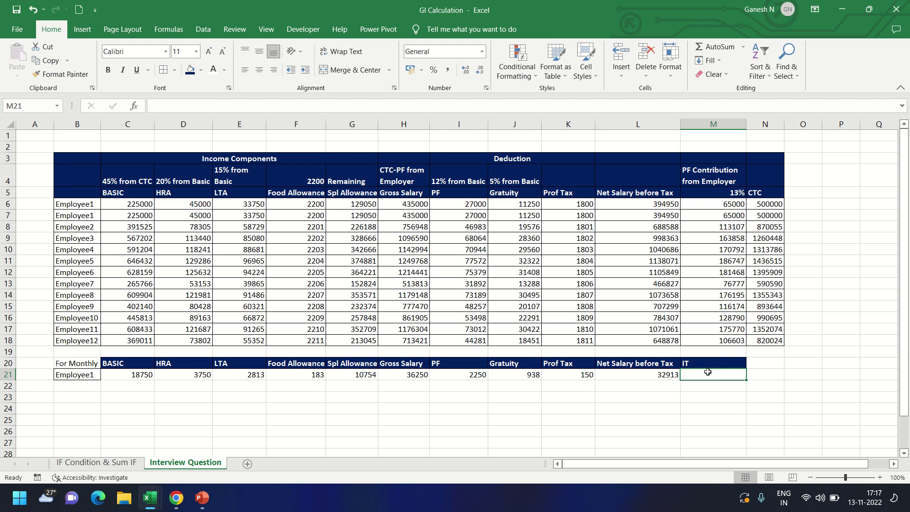
type("1000")
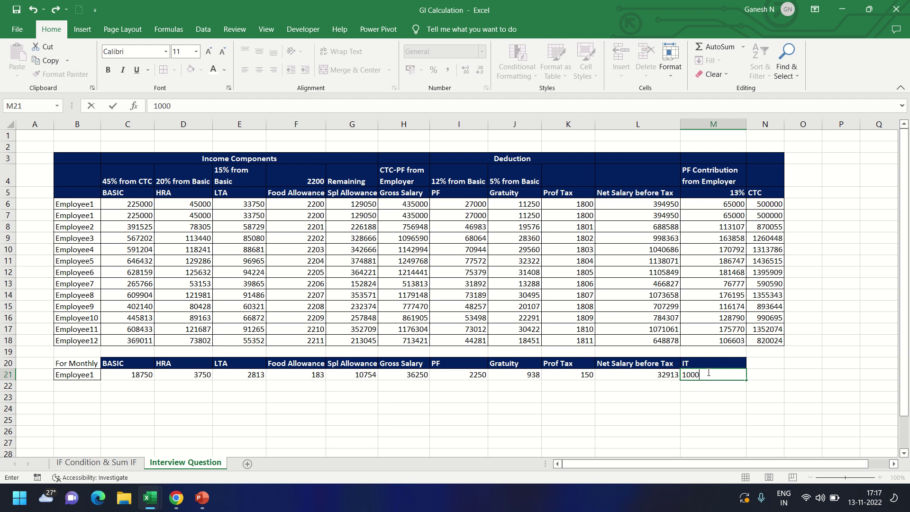
key("Tab")
type("+")
key("Down")
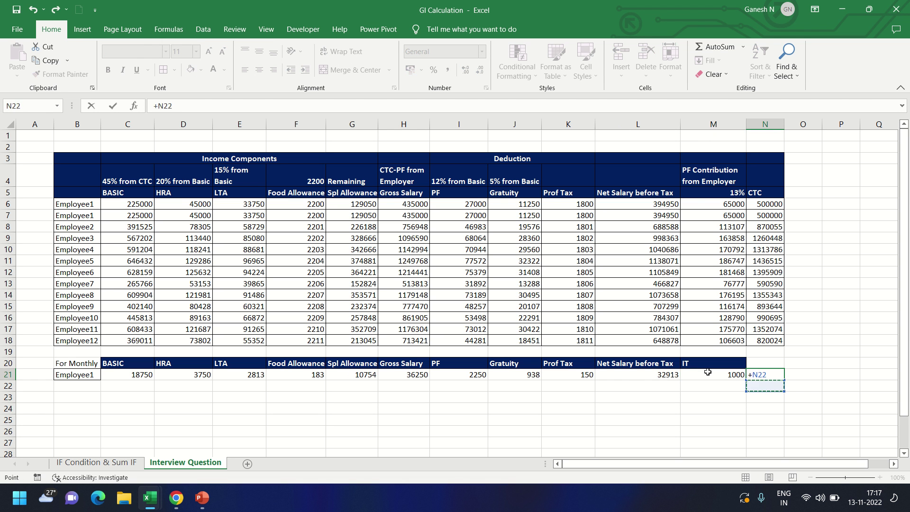
key("Left")
key("Left")
key("Up")
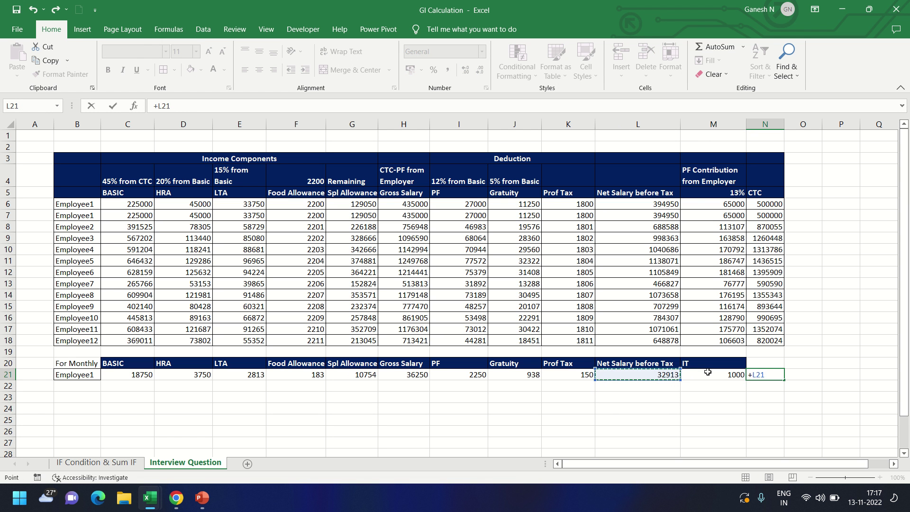
type("-M21")
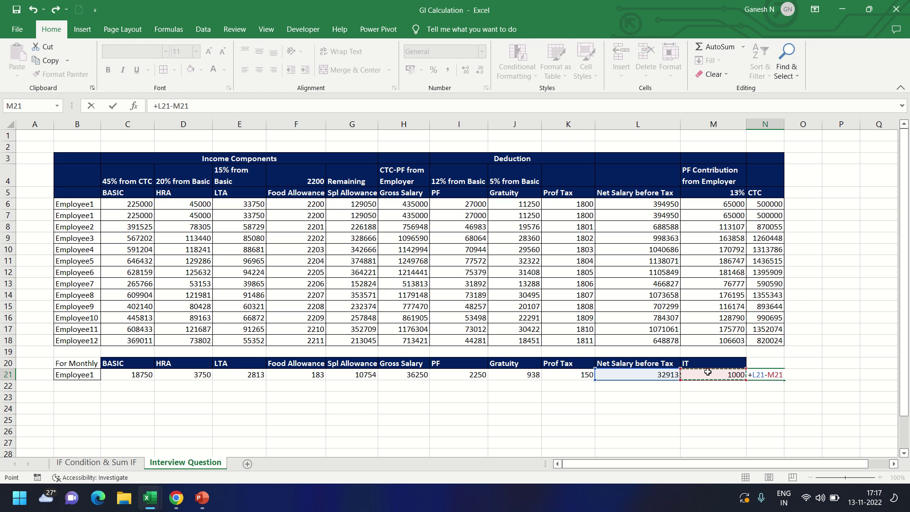
key("Return")
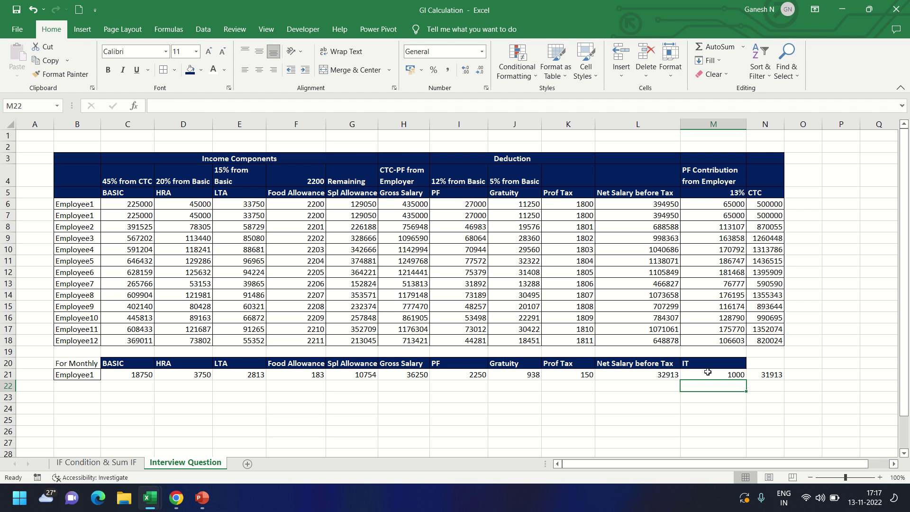
Step: Label the N20 header 'Net Take Home'
key("Up")
key("Up")
key("Right")
key("Caps_Lock")
type("T")
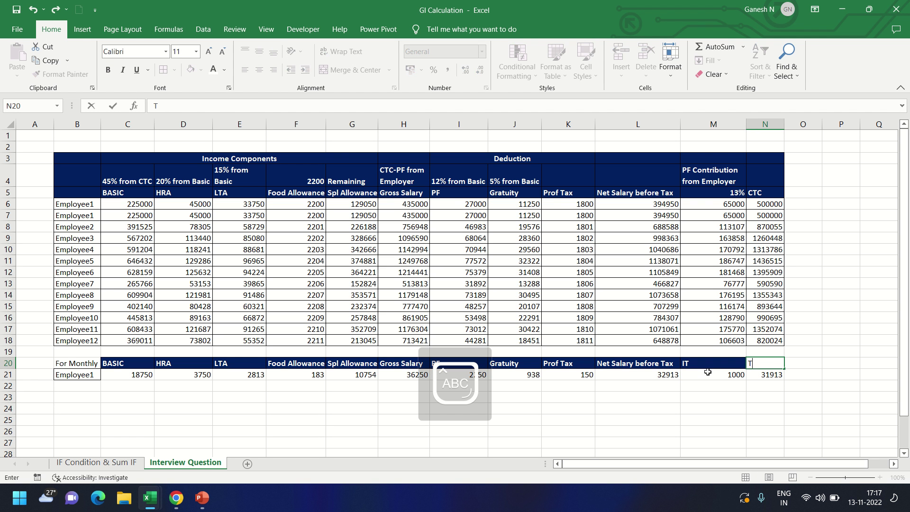
key("Caps_Lock")
type("ake Home")
key("Return")
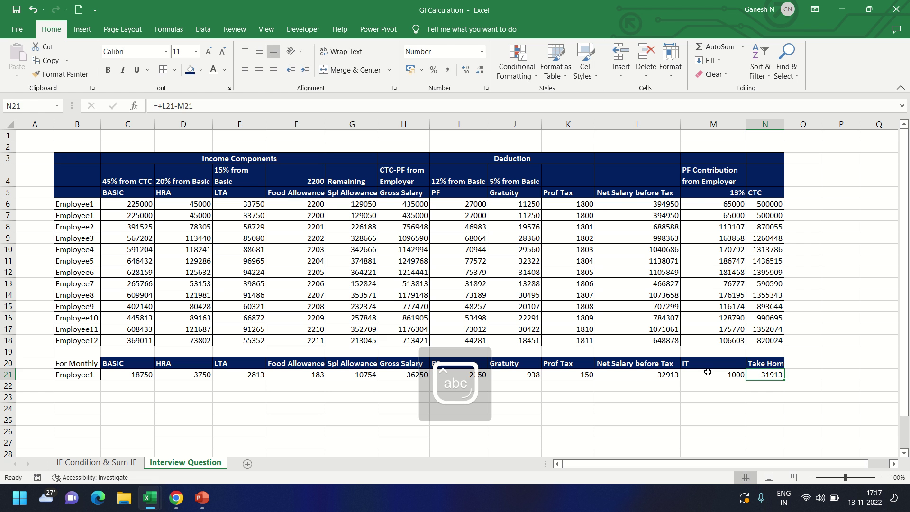
key("Up")
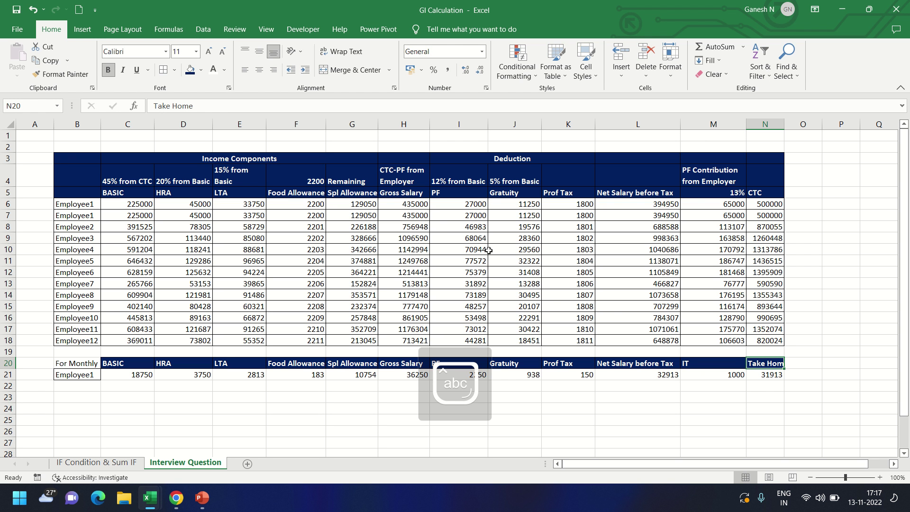
left_click(219, 105)
key("Caps_Lock")
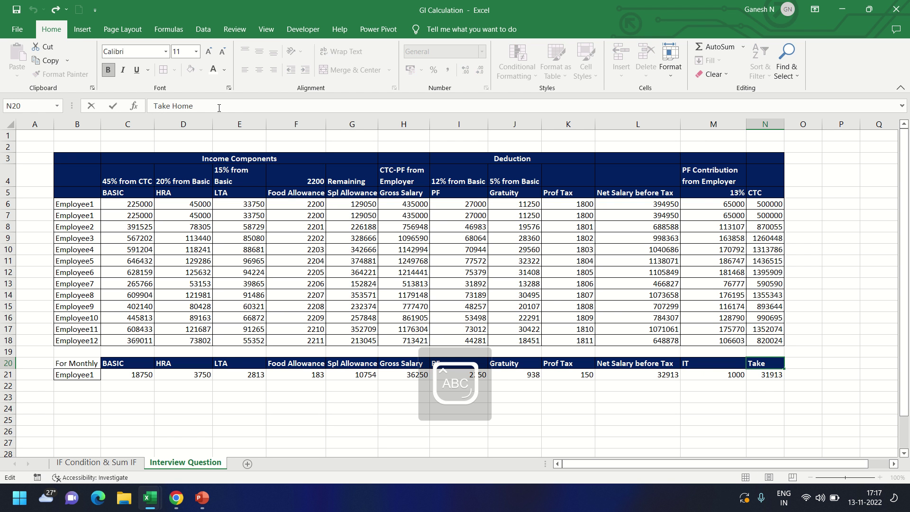
type("N")
key("Caps_Lock")
type("et")
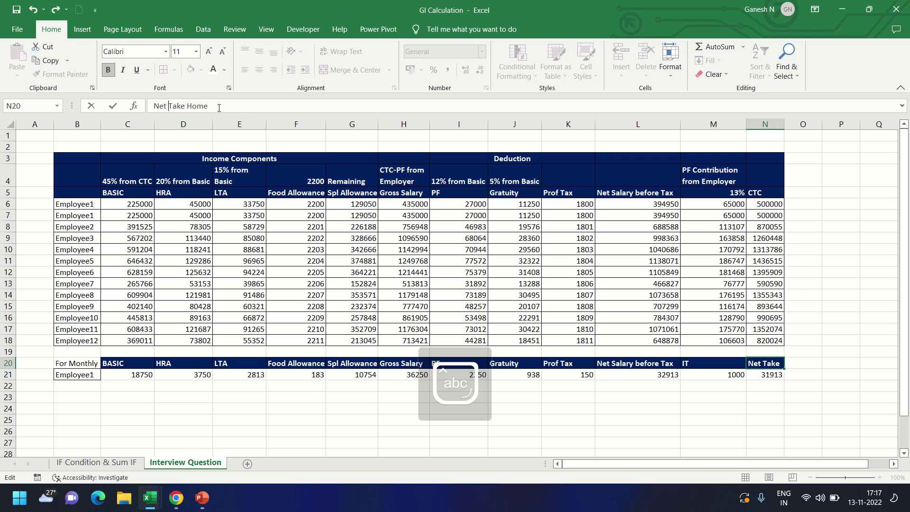
key("Return")
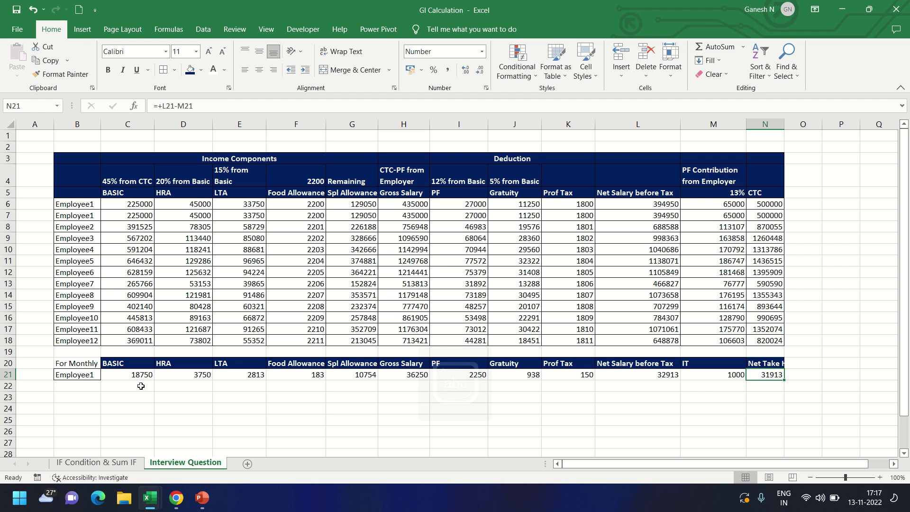
Step: Copy the BASIC header style onto the For Monthly label and auto-fit column N
left_click(127, 363)
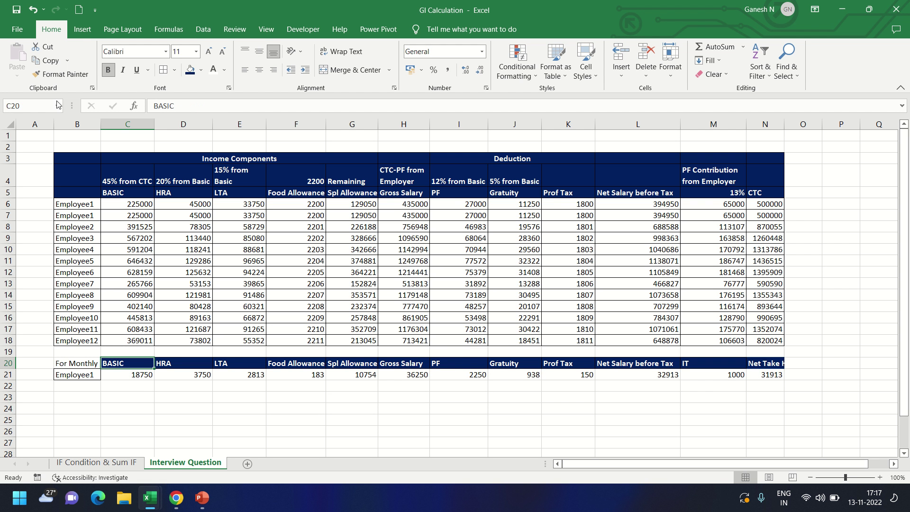
left_click(60, 74)
left_click(85, 365)
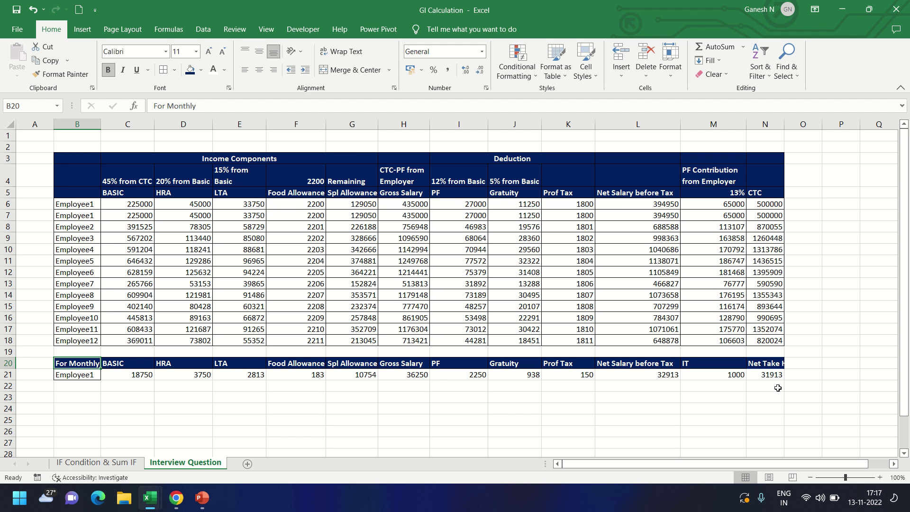
double_click(785, 125)
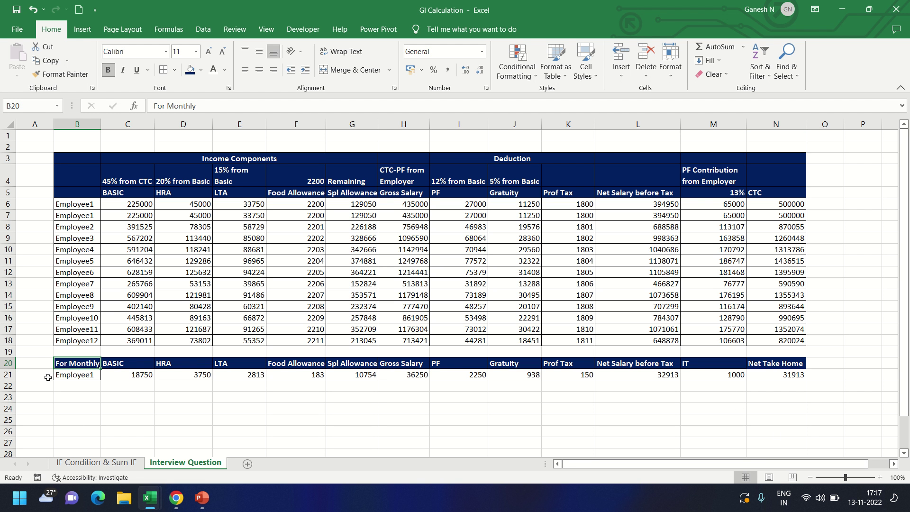
mouse_move(68, 363)
left_mouse_down()
mouse_move(682, 359)
mouse_move(793, 374)
left_mouse_up()
Step: Apply All Borders to the monthly breakup range B20:N21
key("alt+h")
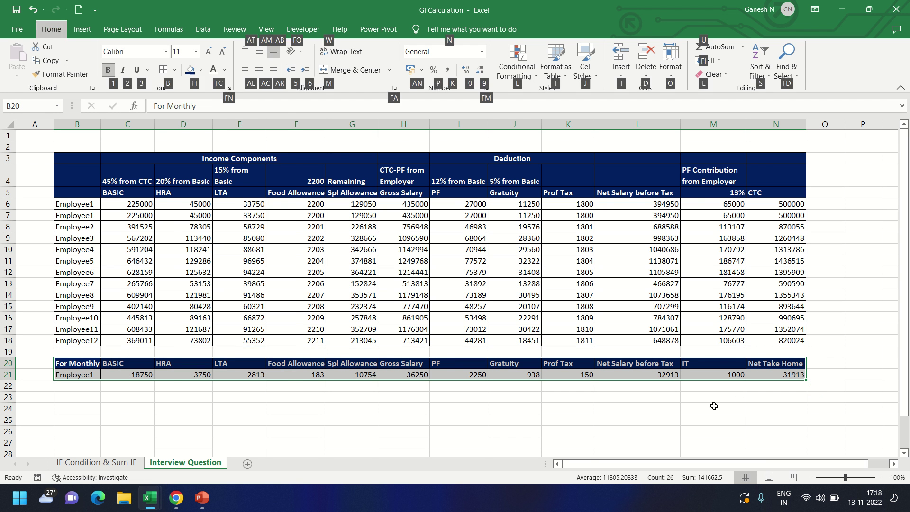
key("b")
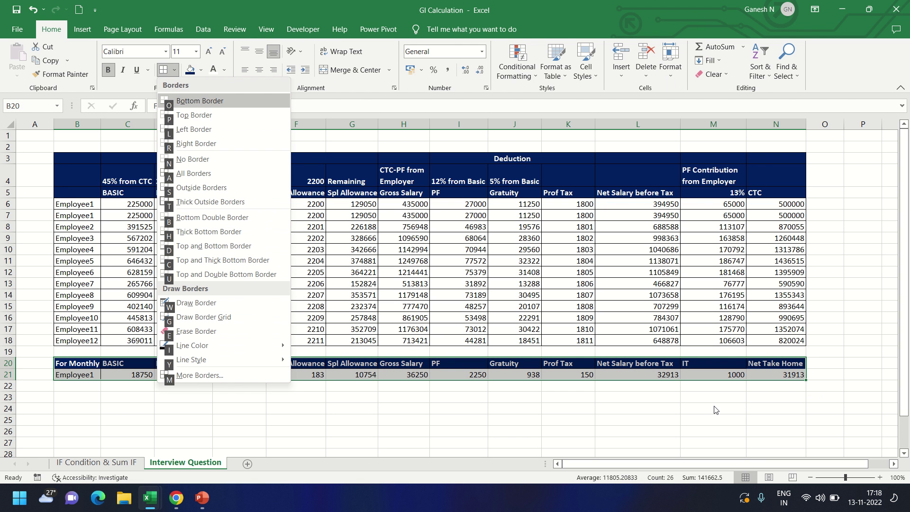
type("a")
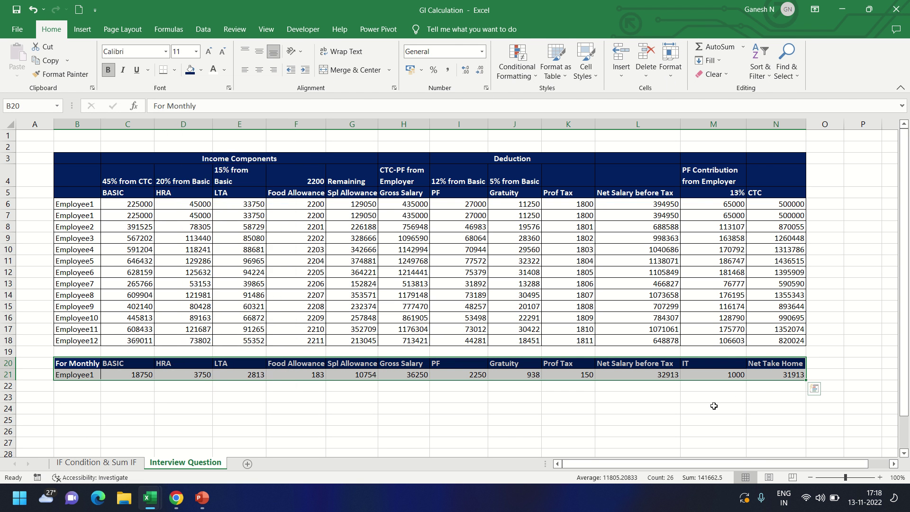
type("a")
key("Escape")
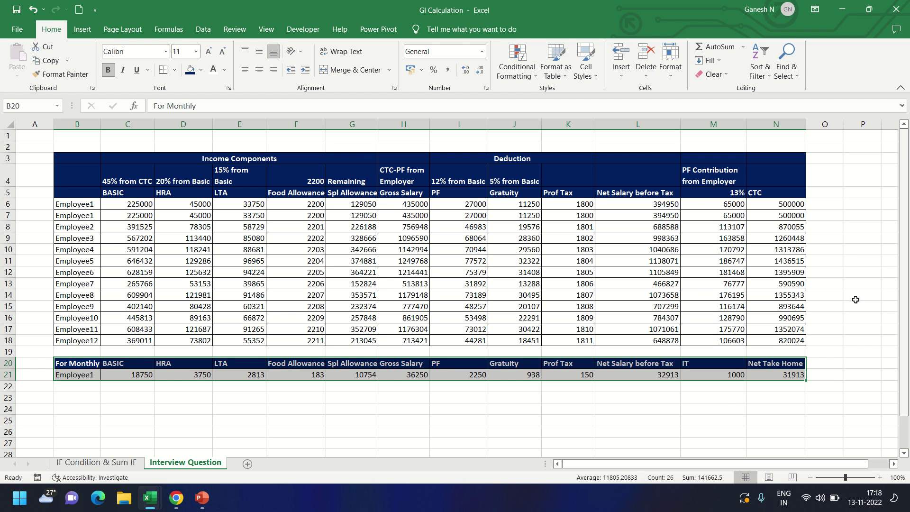
left_click(174, 70)
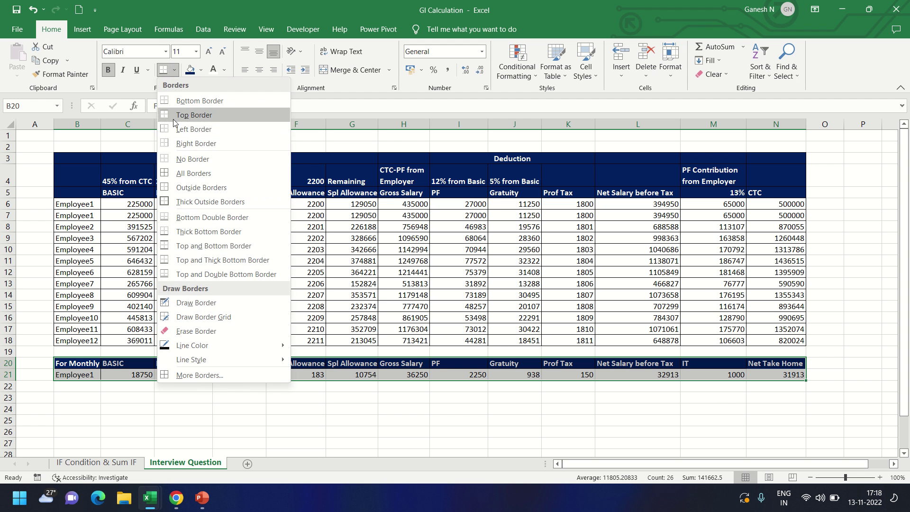
left_click(183, 174)
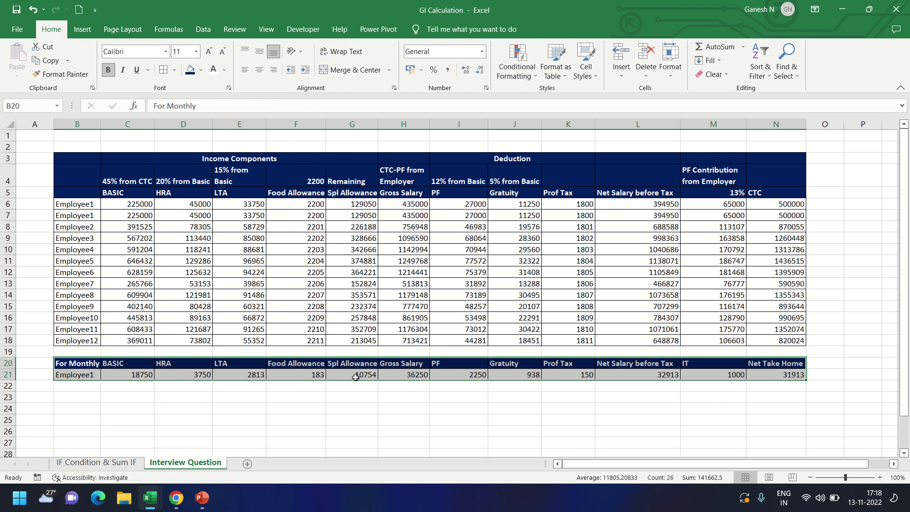
left_click(125, 387)
left_click(74, 367)
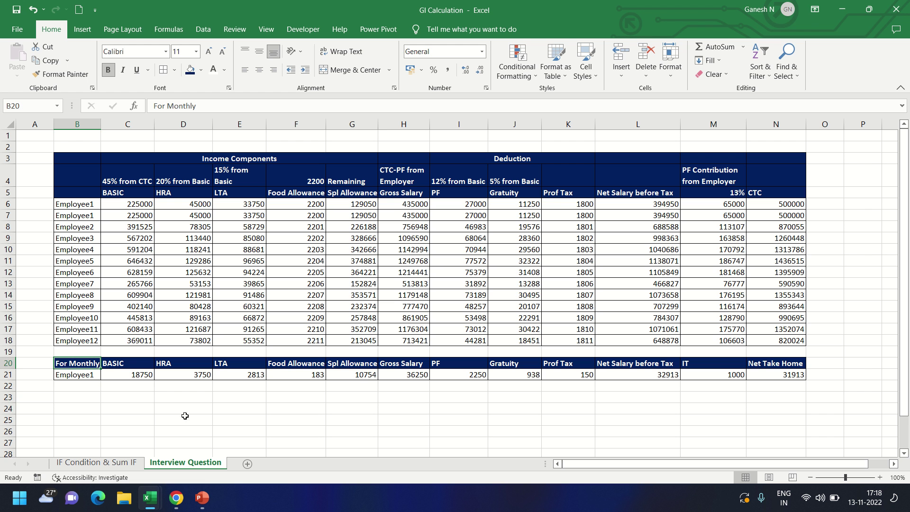